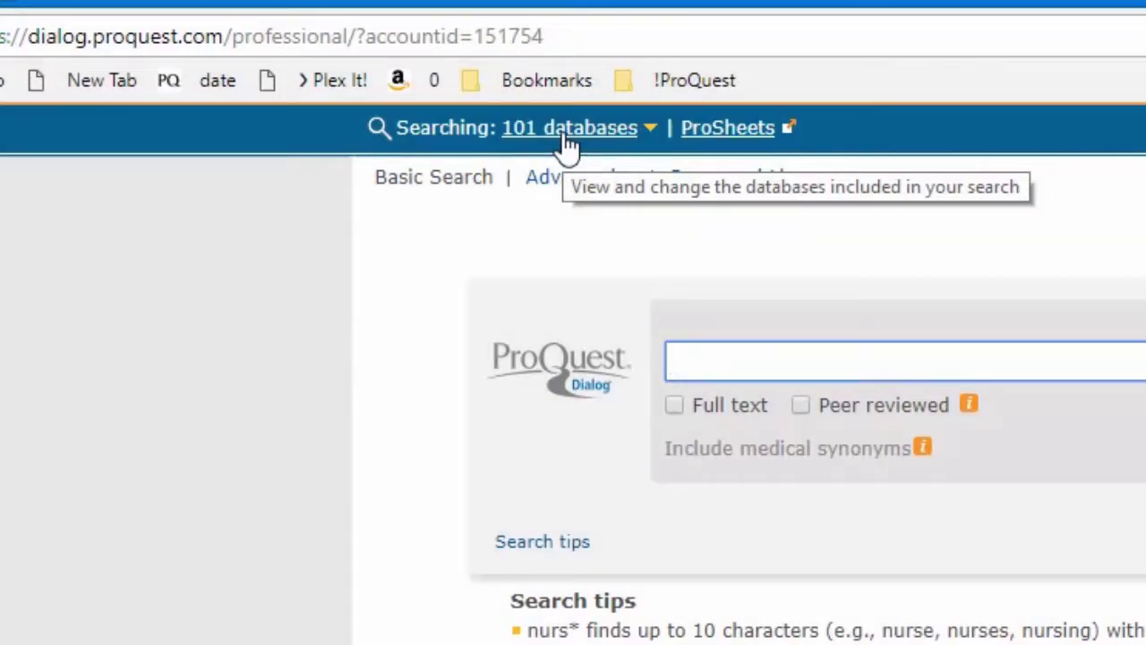
Open the list of databases included in the search and compare the patent databases with the general databases
click(568, 141)
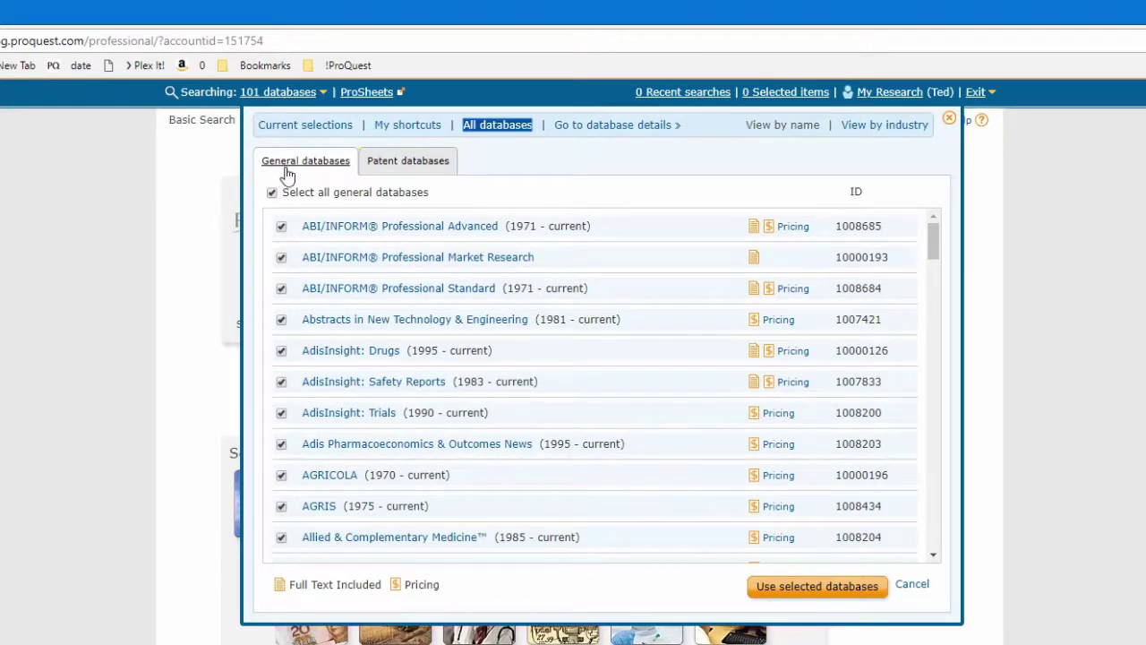
click(414, 162)
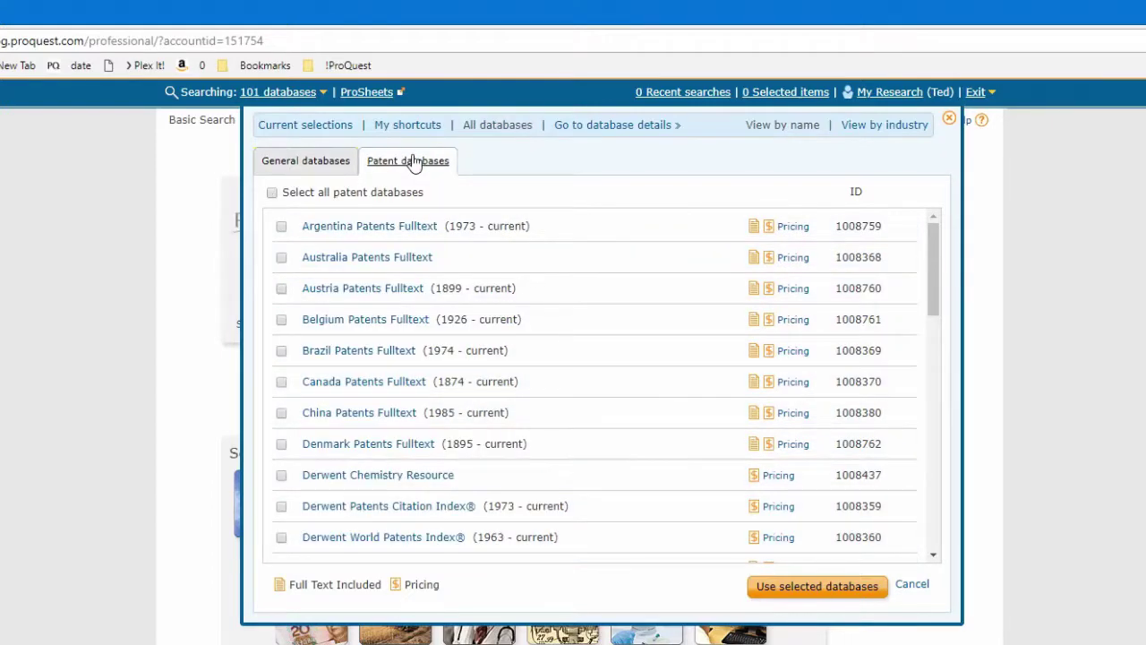
click(311, 162)
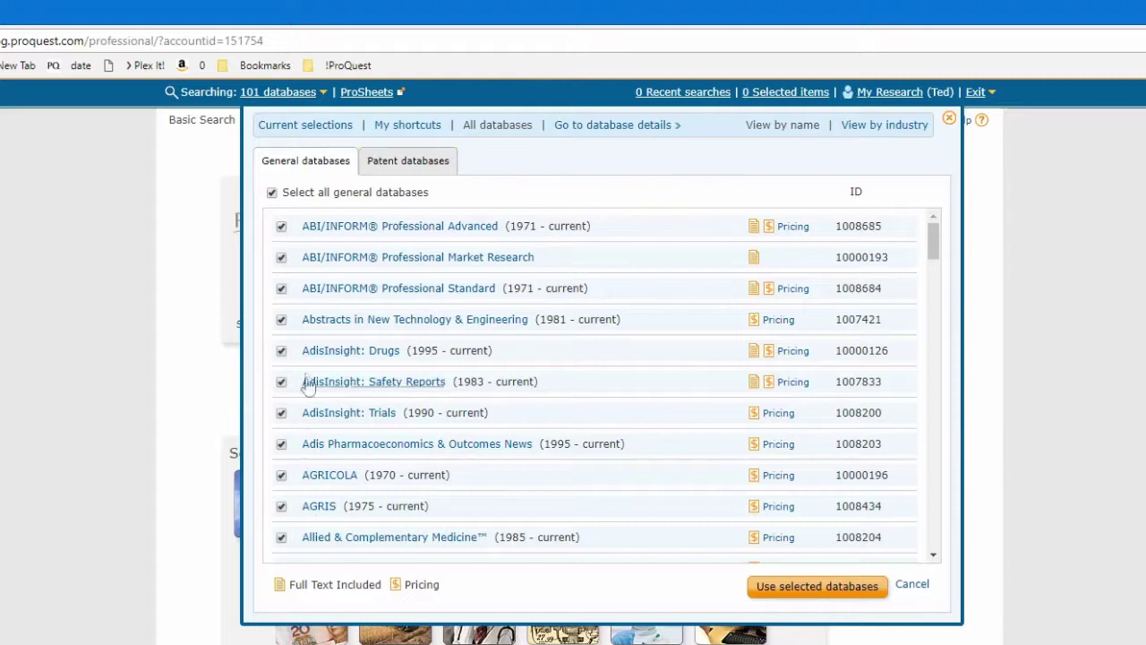
Clear all general databases and limit the search to ABI/INFORM Professional Advanced, ABI/INFORM Professional Standard and Business & Industry
click(272, 194)
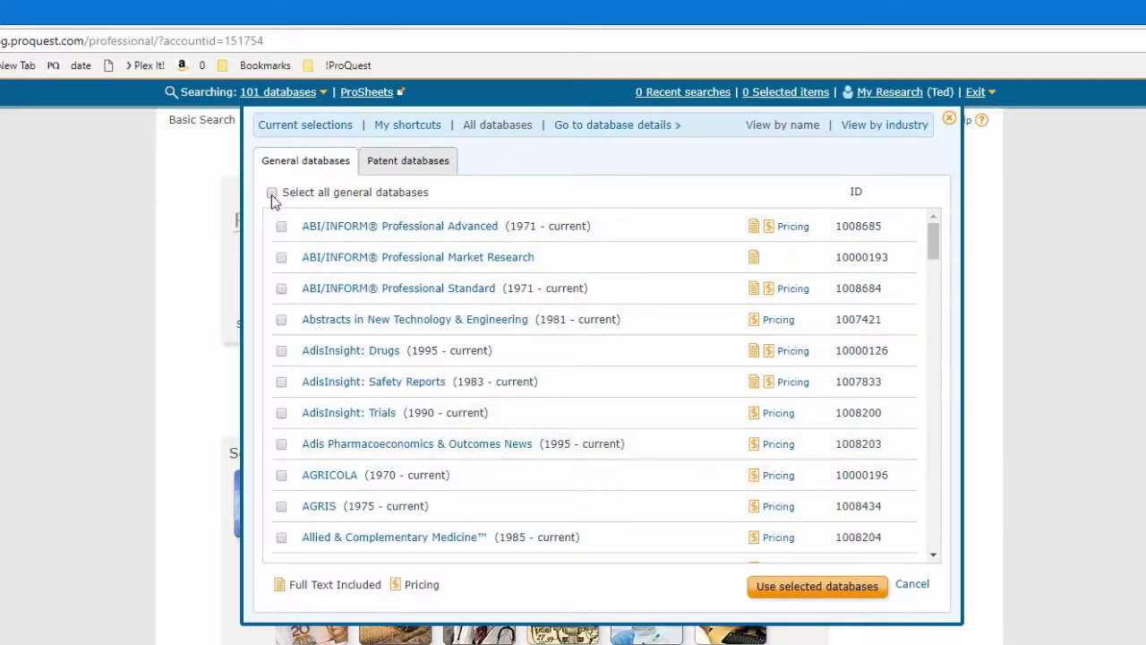
click(272, 194)
click(273, 193)
click(283, 229)
click(281, 288)
scroll(298, 360, down, 2)
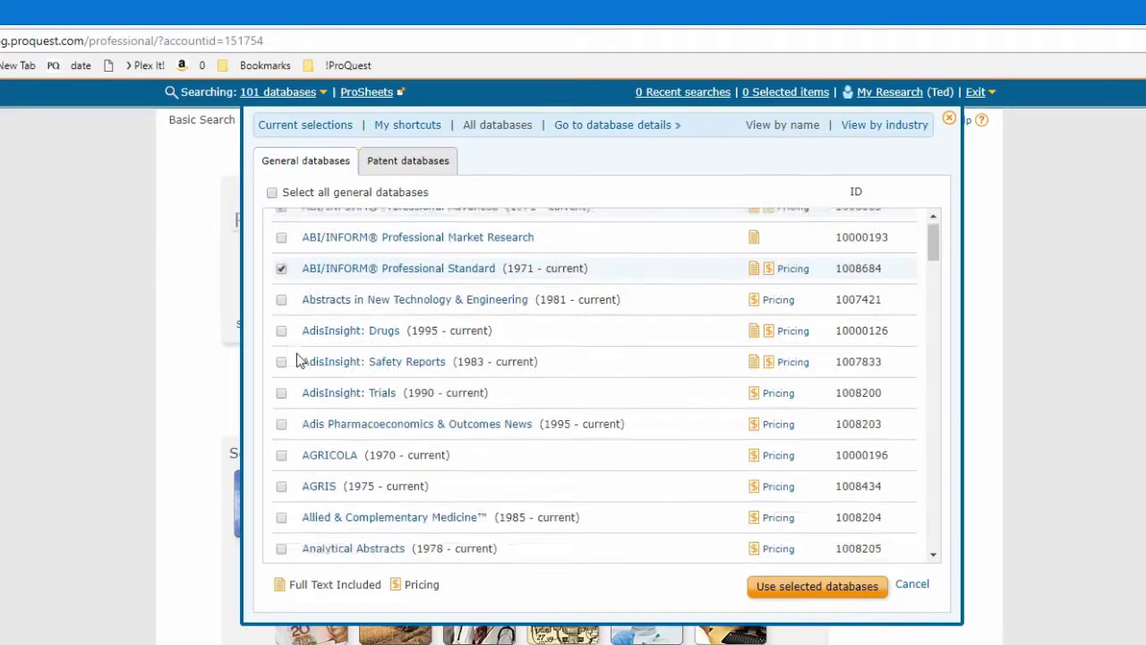
scroll(284, 481, down, 1)
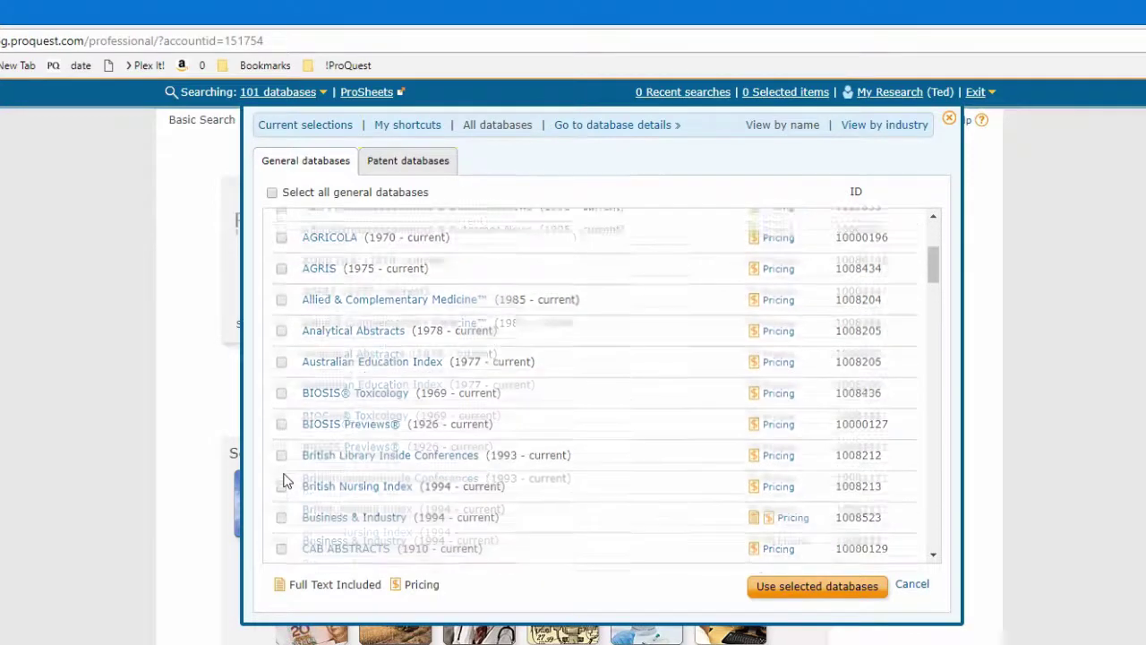
click(281, 497)
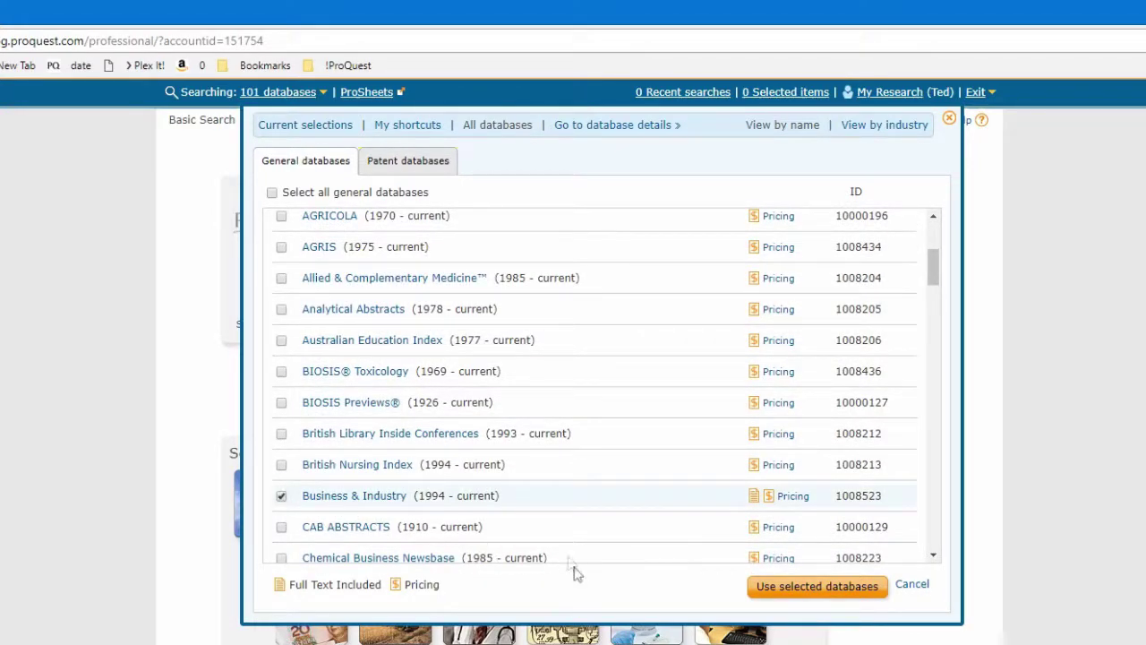
click(828, 595)
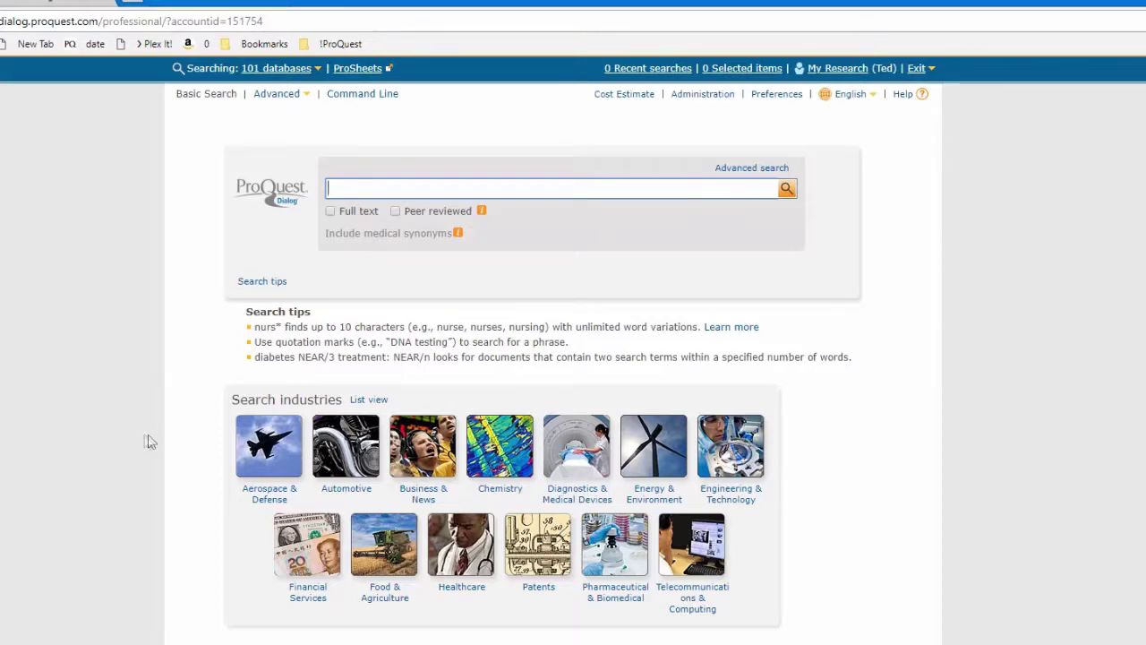
Preview the databases listed for the Aerospace & Defense industry and open that industry's search page
click(266, 495)
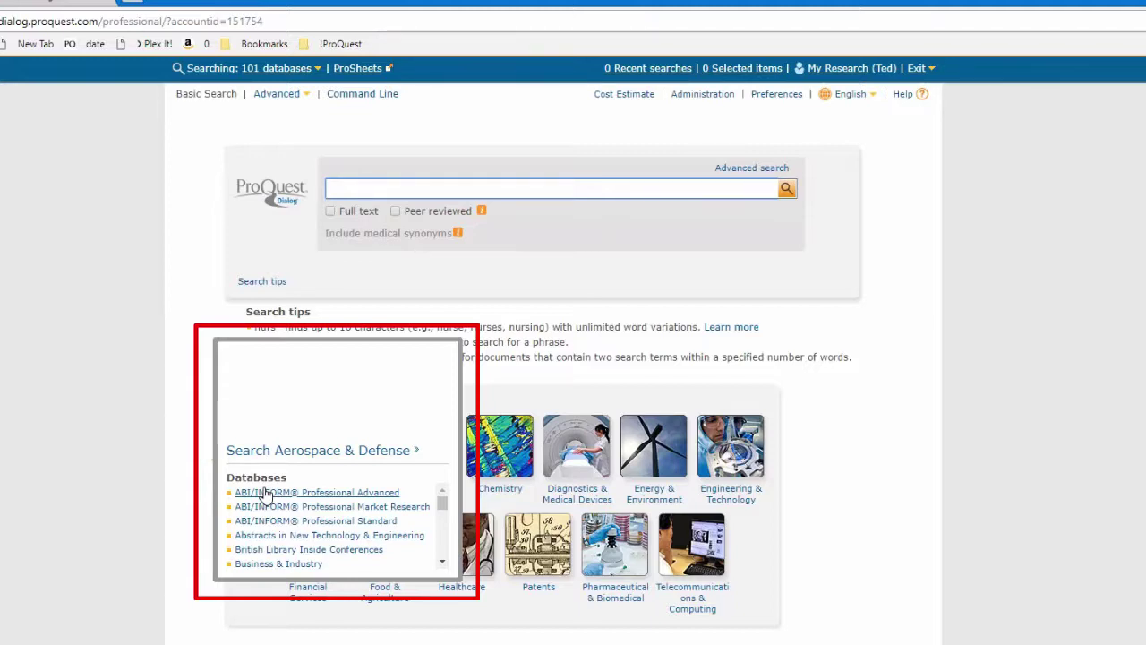
scroll(266, 497, down, 4)
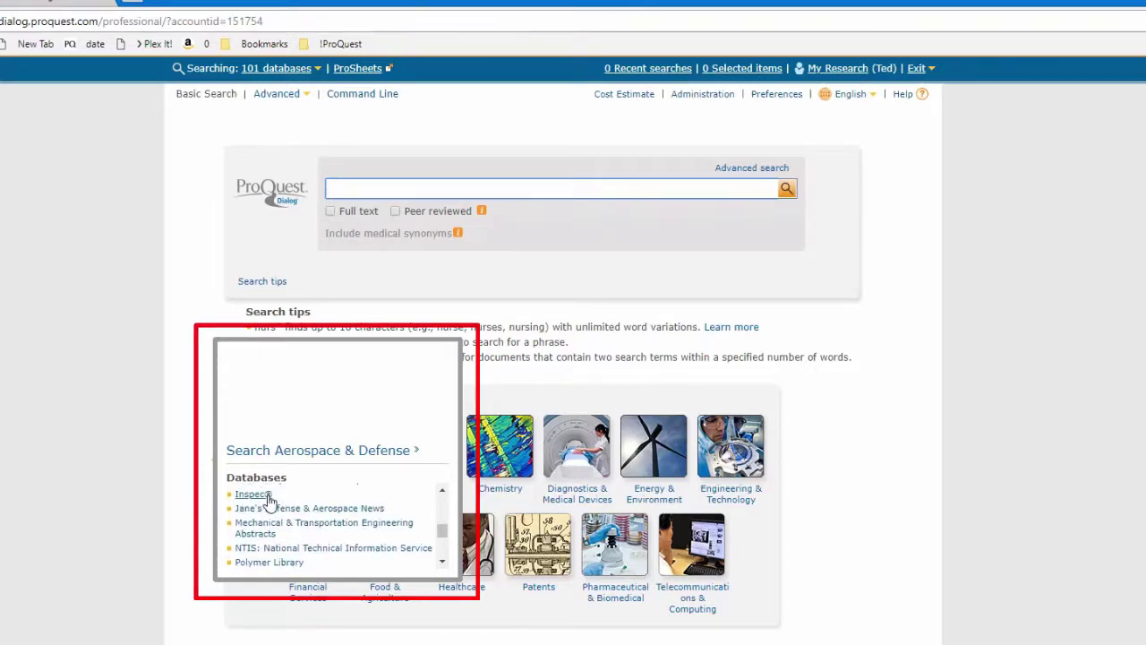
scroll(268, 500, down, 5)
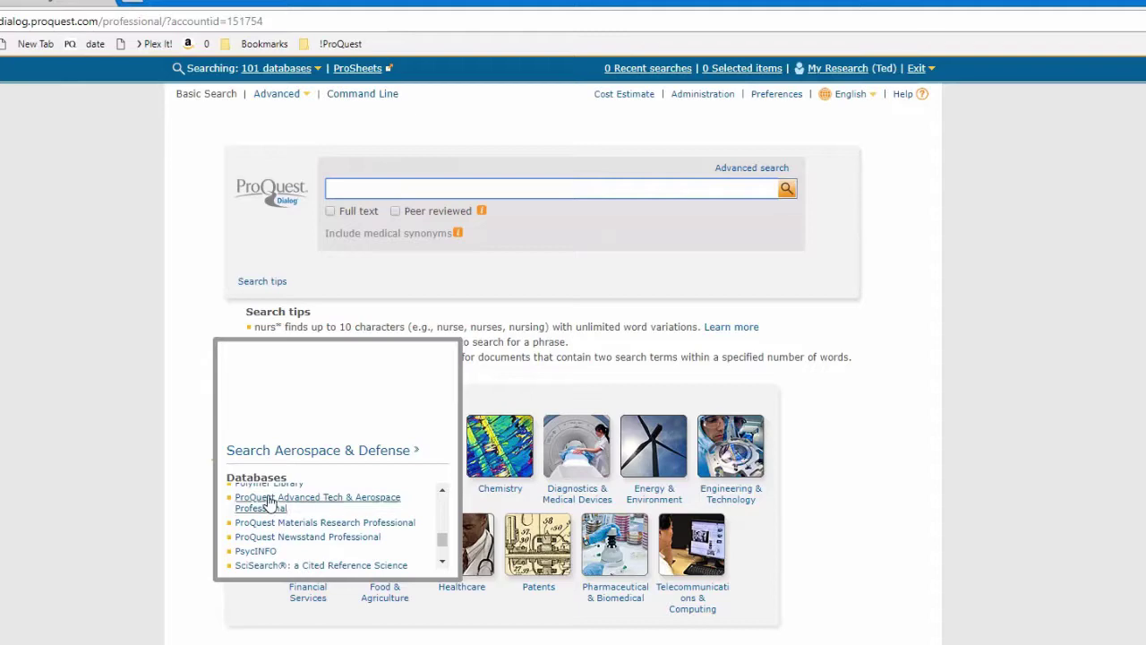
click(260, 452)
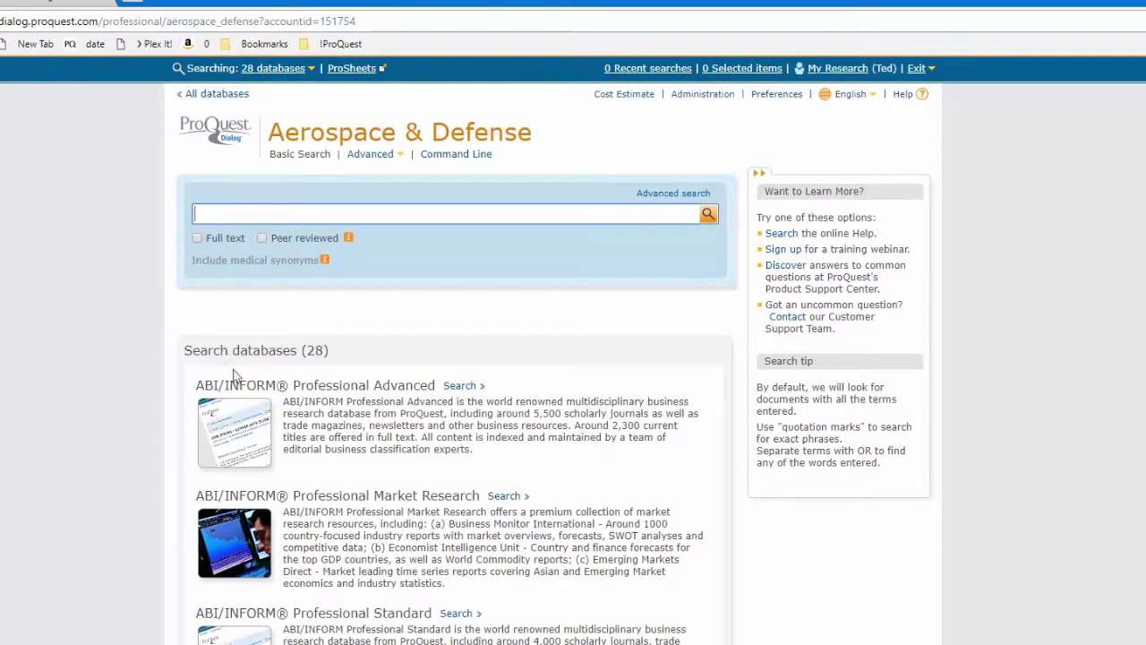
Review the descriptions of the databases covered by the Aerospace & Defense search page
scroll(237, 382, down, 5)
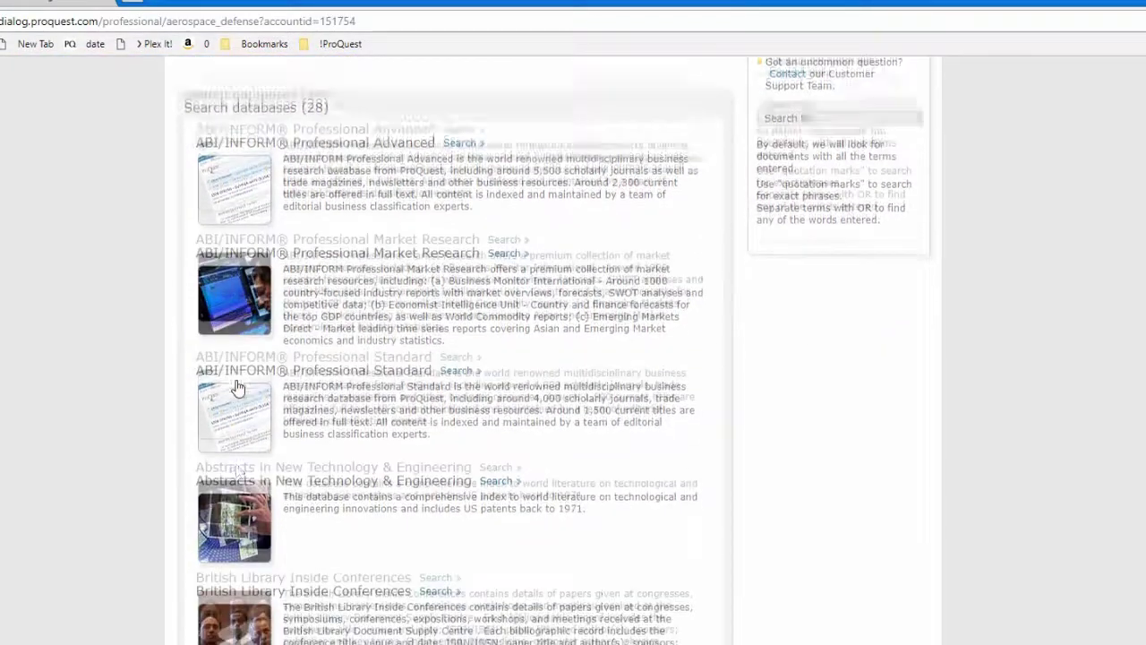
scroll(238, 394, down, 10)
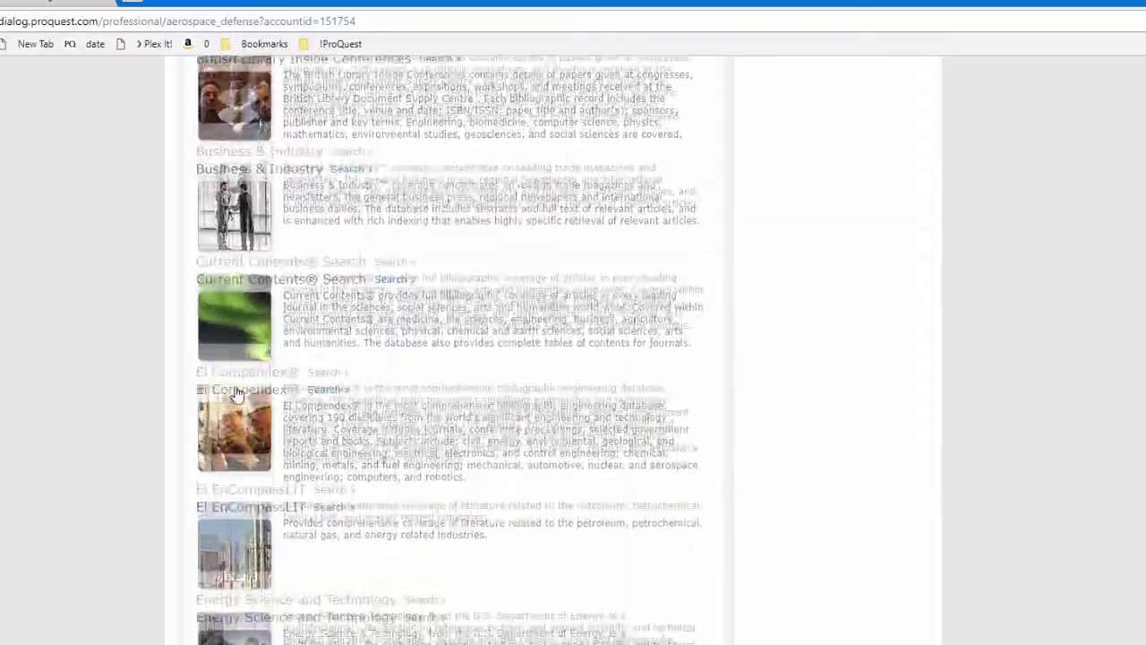
scroll(238, 394, down, 5)
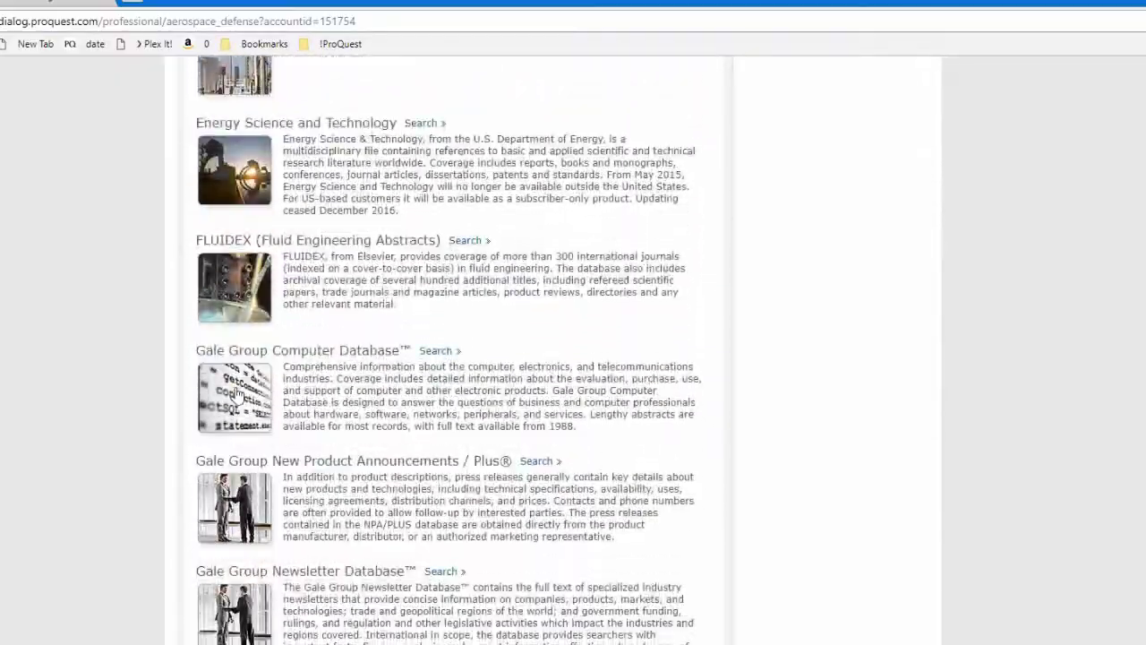
scroll(237, 394, down, 7)
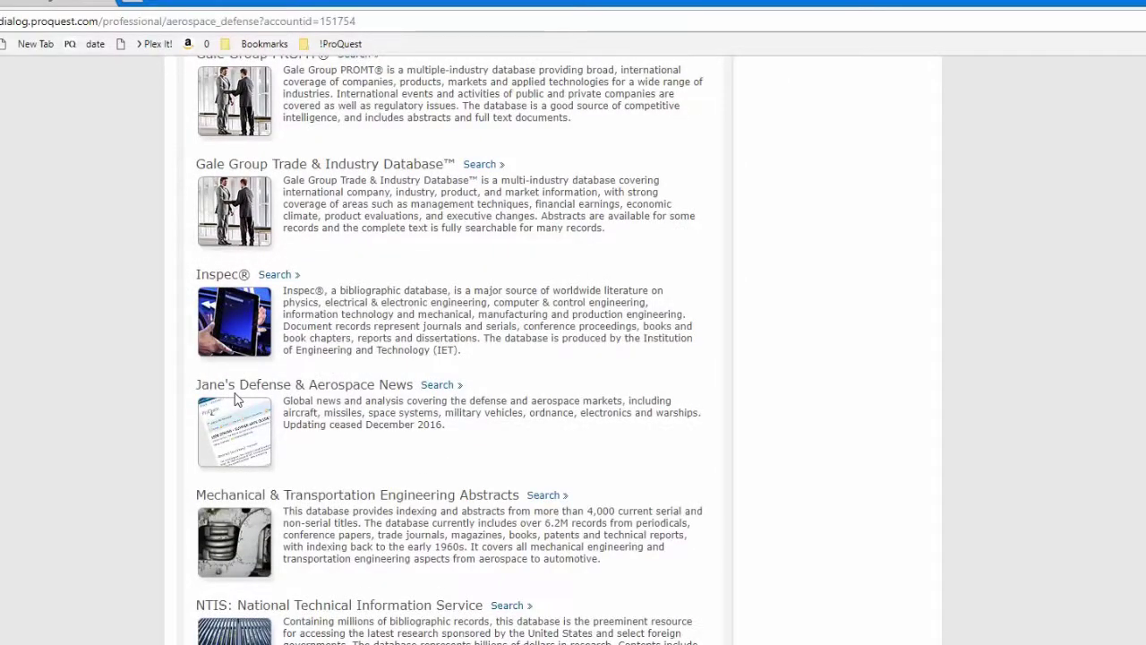
scroll(237, 400, up, 15)
scroll(238, 399, up, 10)
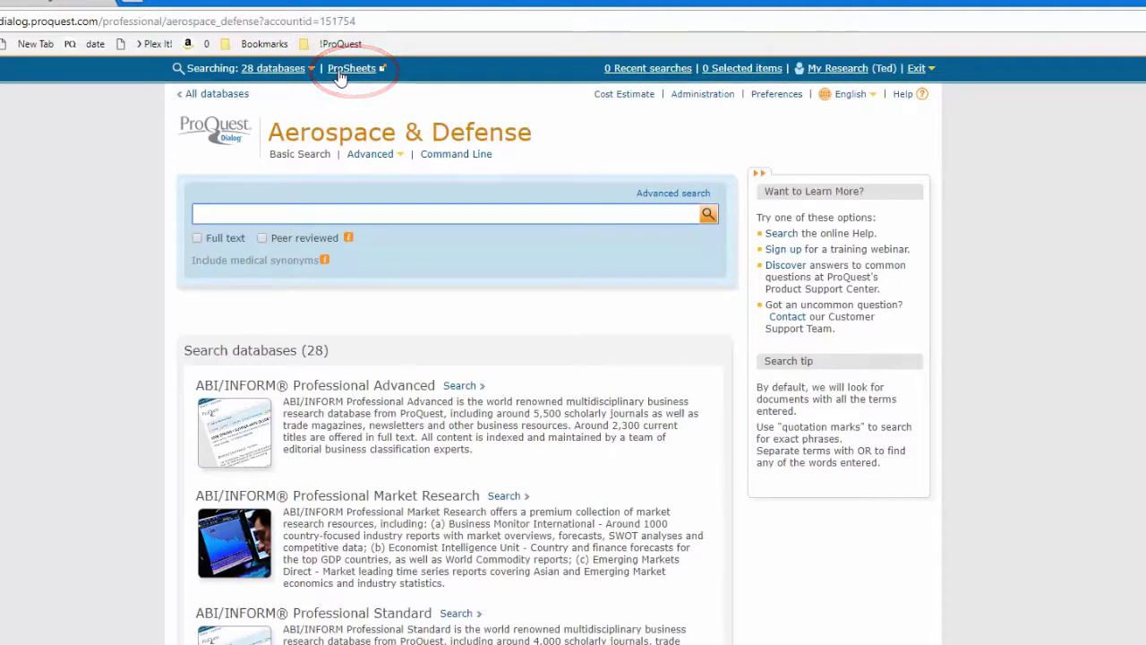
Open the ProQuest Dialog ProSheets page and look through its list of database guides
click(340, 73)
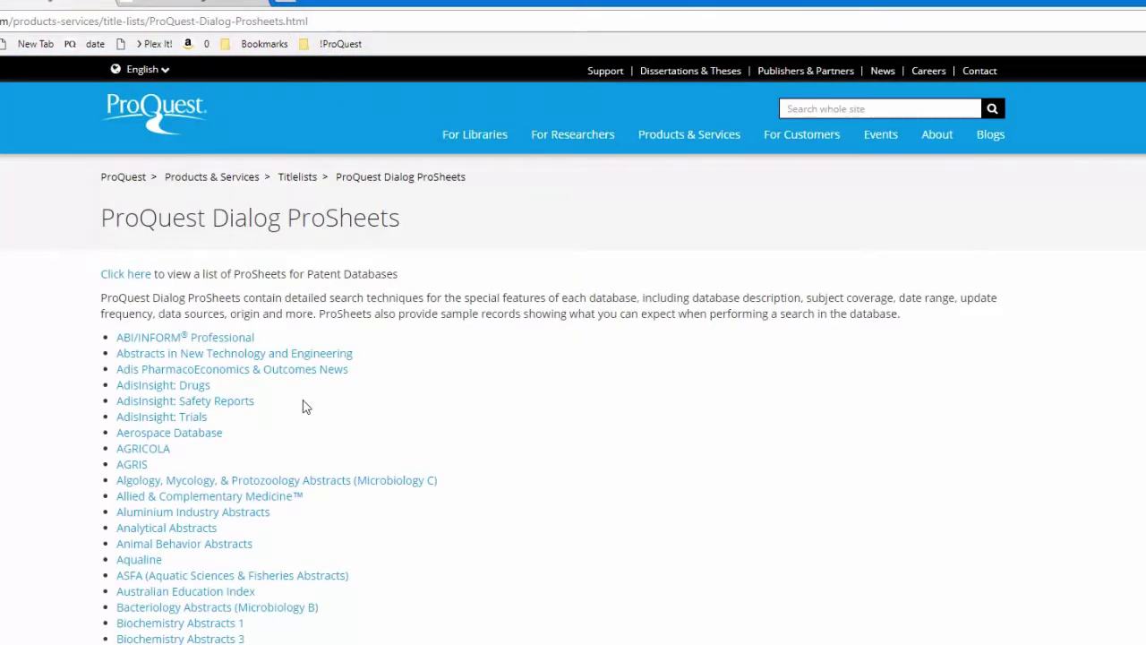
scroll(304, 407, down, 15)
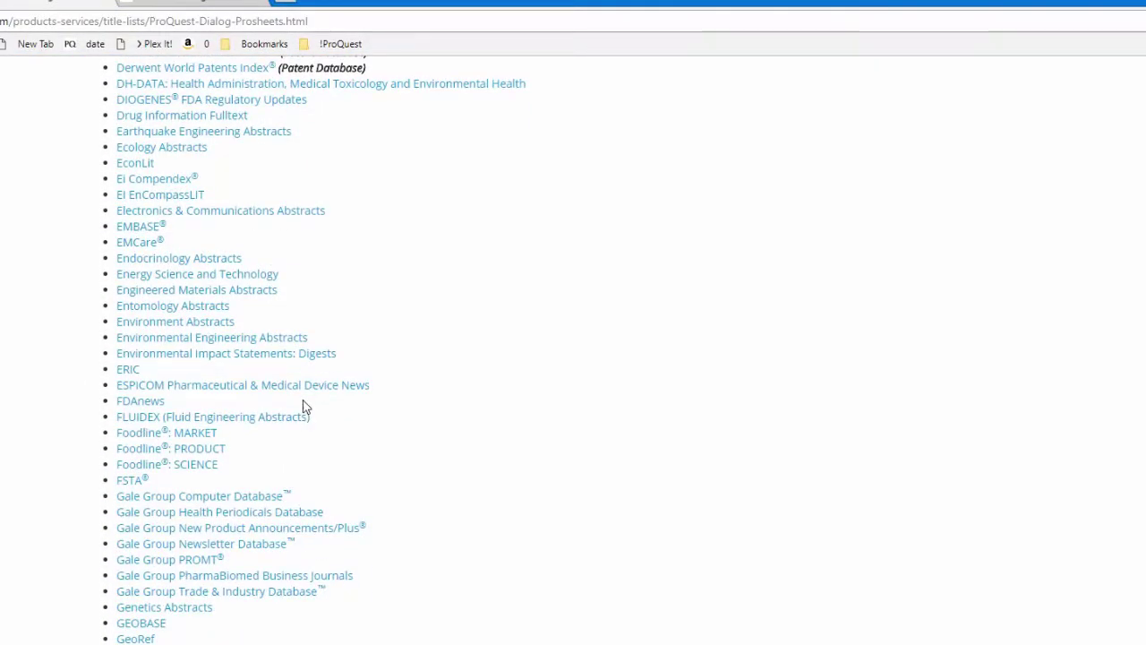
scroll(304, 407, down, 6)
scroll(305, 407, down, 6)
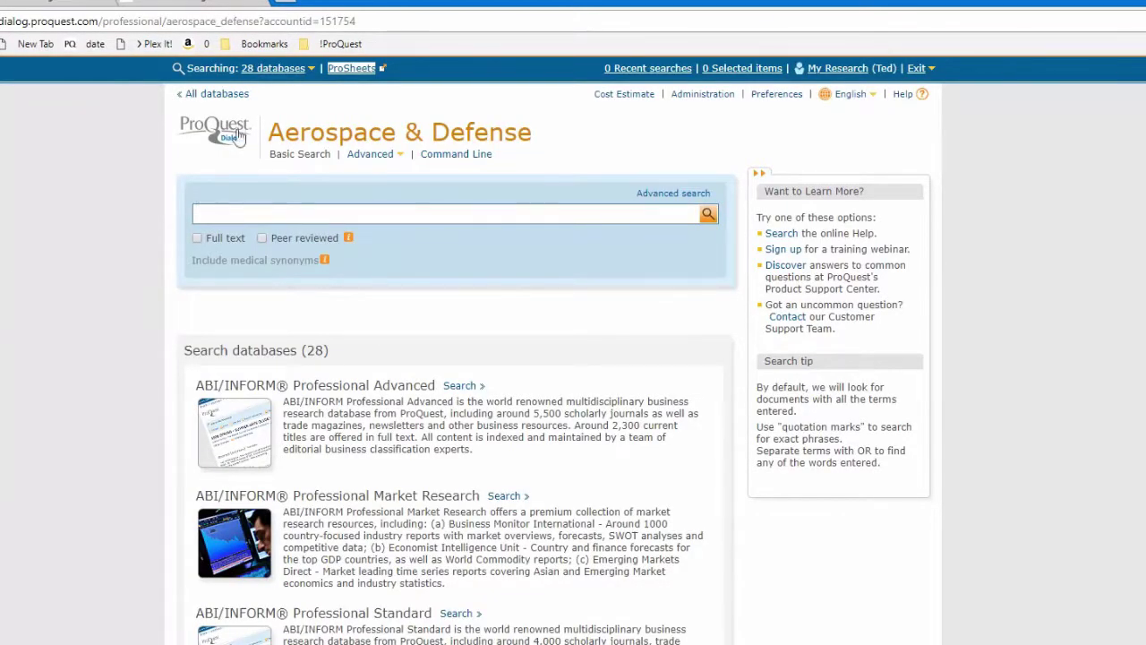
Remove ABI/INFORM Professional Advanced, Professional Market Research and Professional Standard from the Aerospace & Defense database selection
click(255, 72)
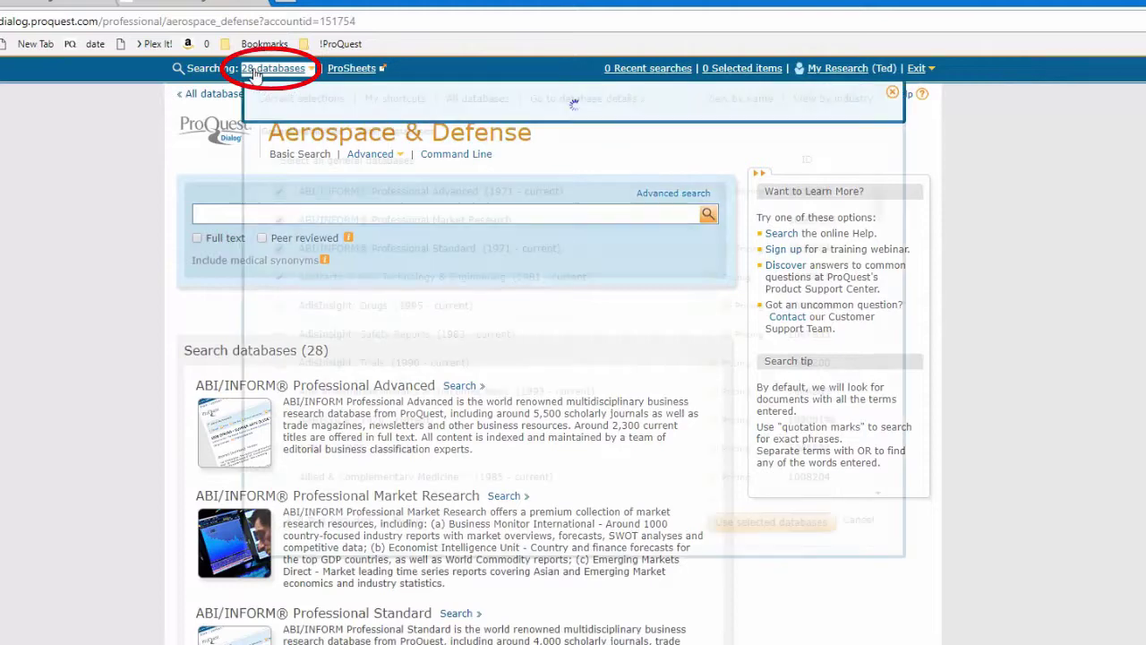
scroll(338, 397, down, 4)
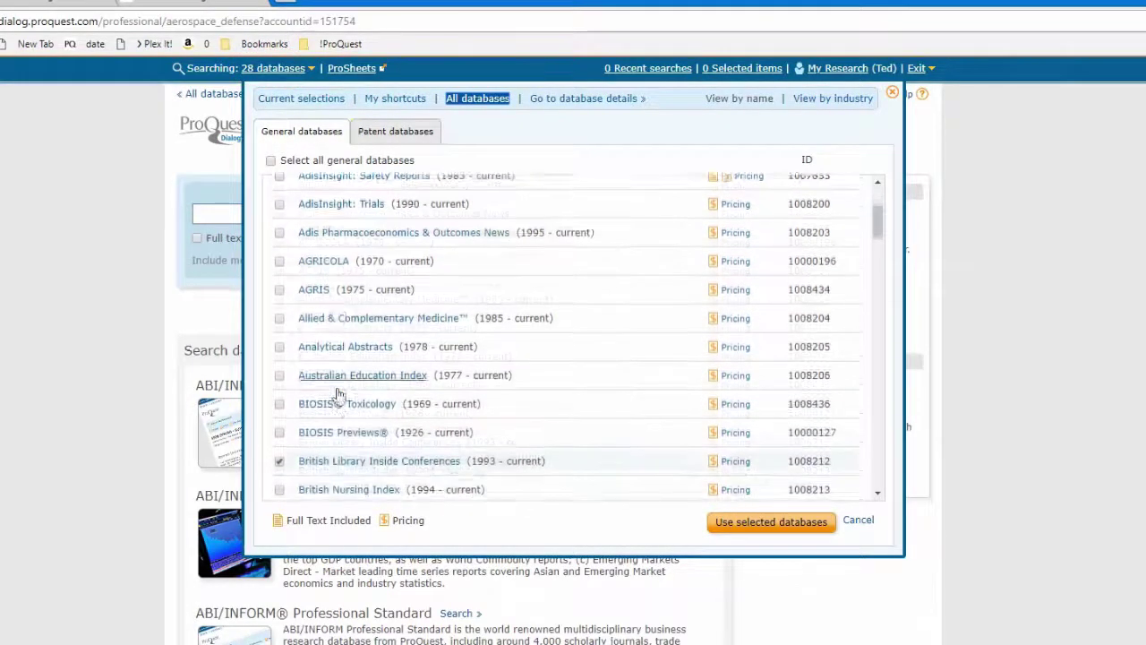
scroll(339, 399, up, 2)
scroll(339, 398, up, 2)
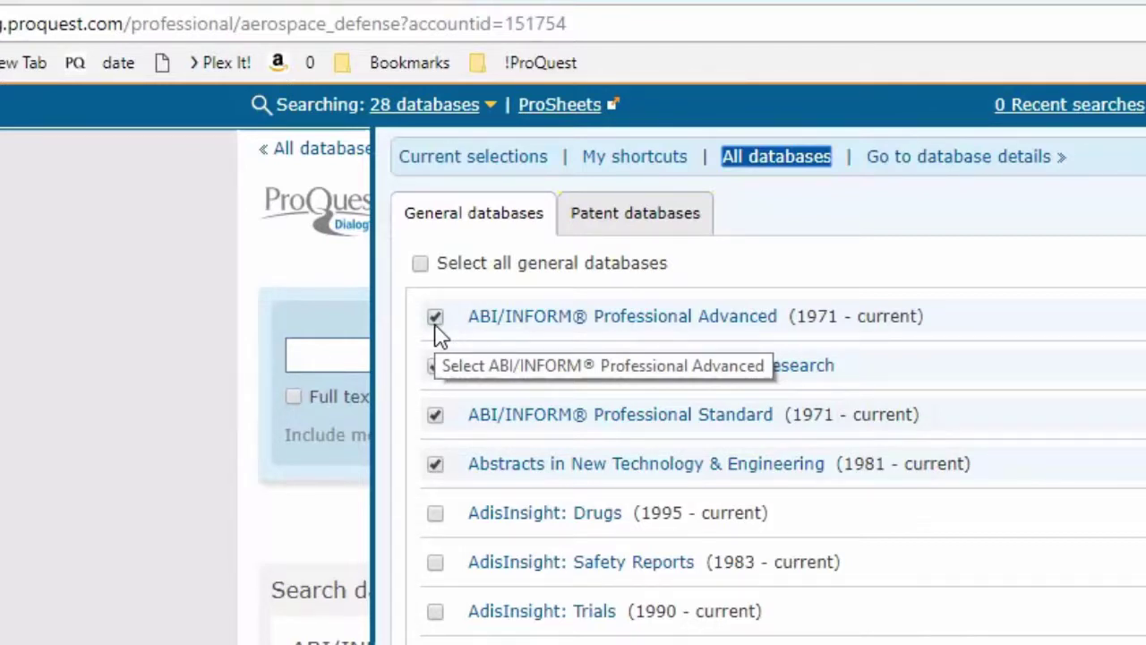
click(435, 319)
click(436, 367)
click(435, 417)
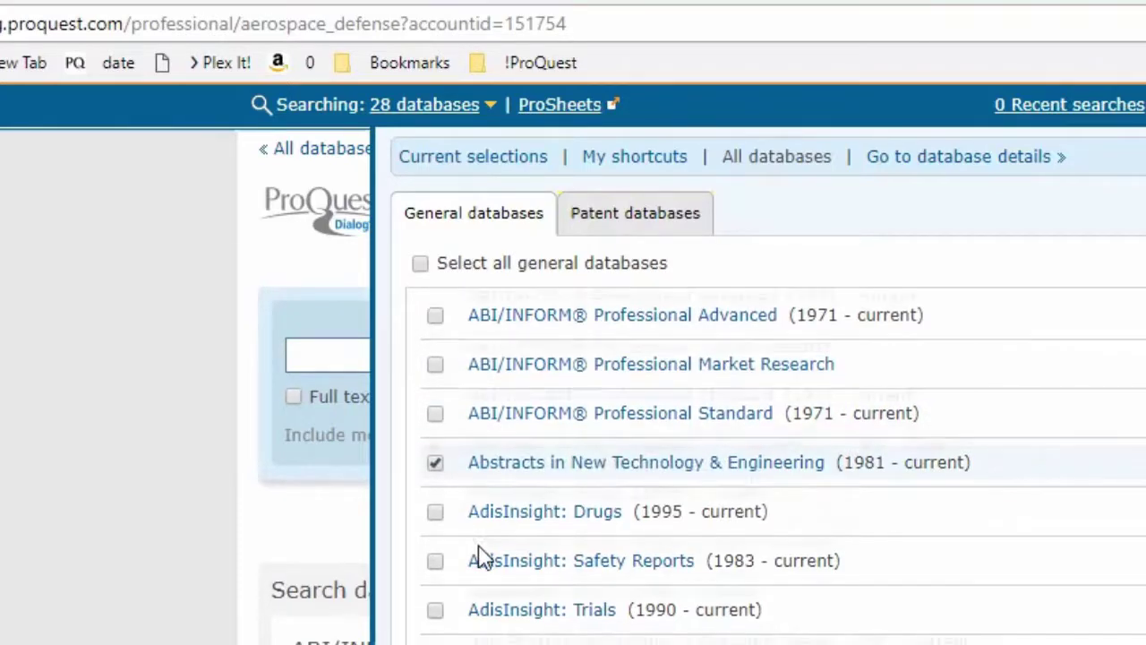
Add UBM Computer Full Text to the selection and apply the chosen databases to the search
scroll(479, 557, down, 15)
scroll(479, 556, down, 20)
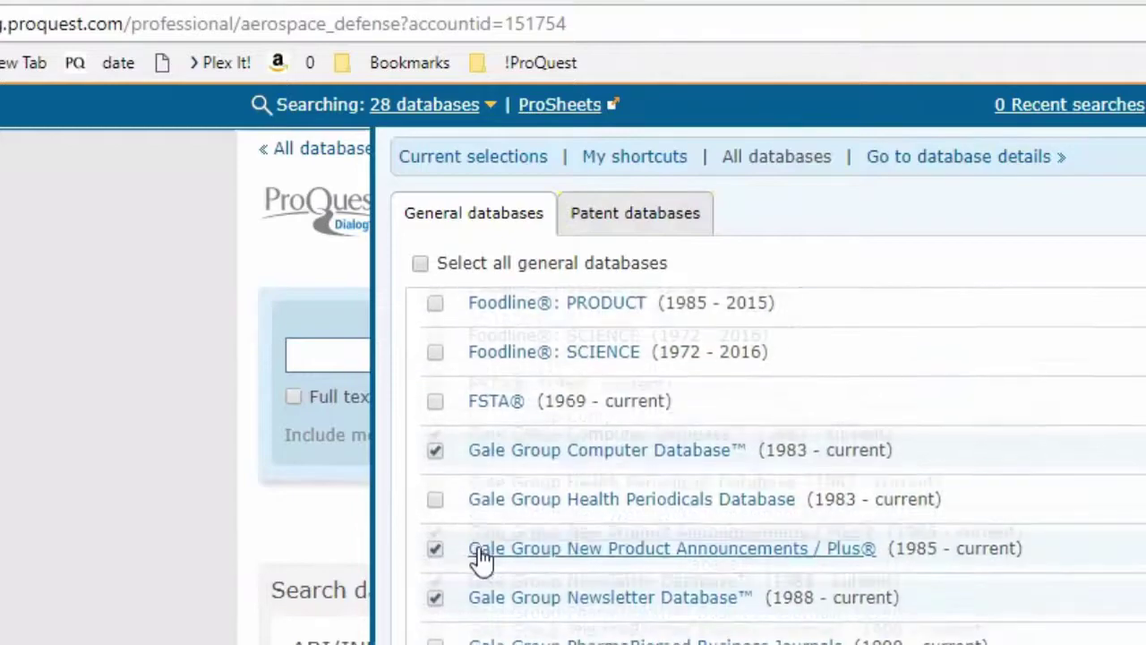
scroll(479, 557, down, 20)
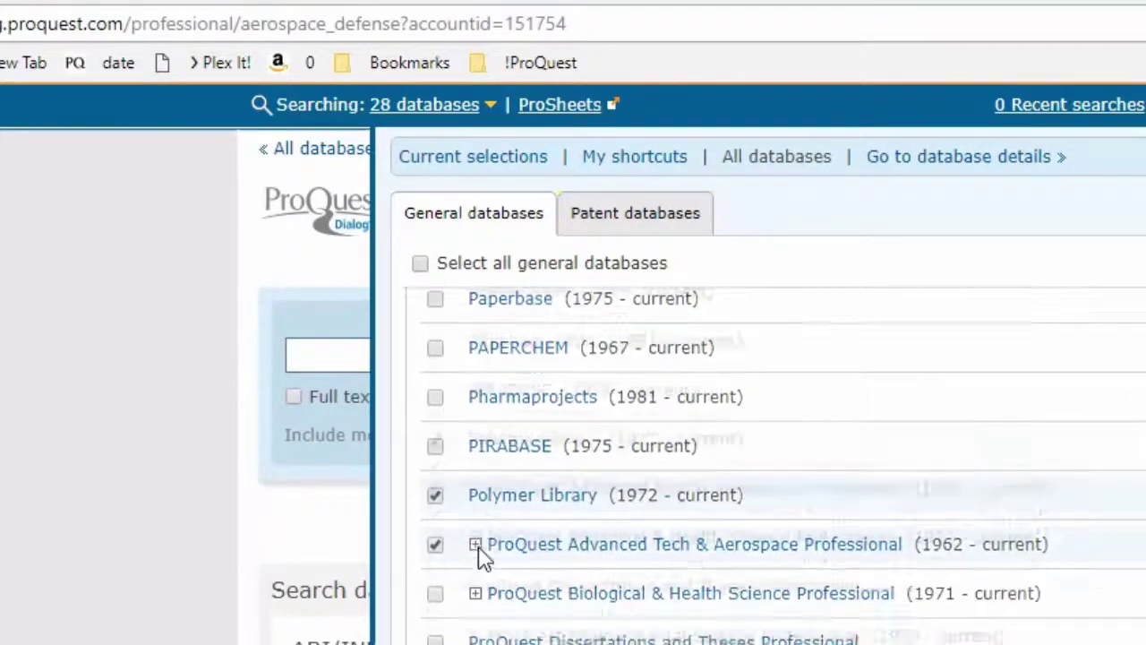
scroll(479, 557, down, 3)
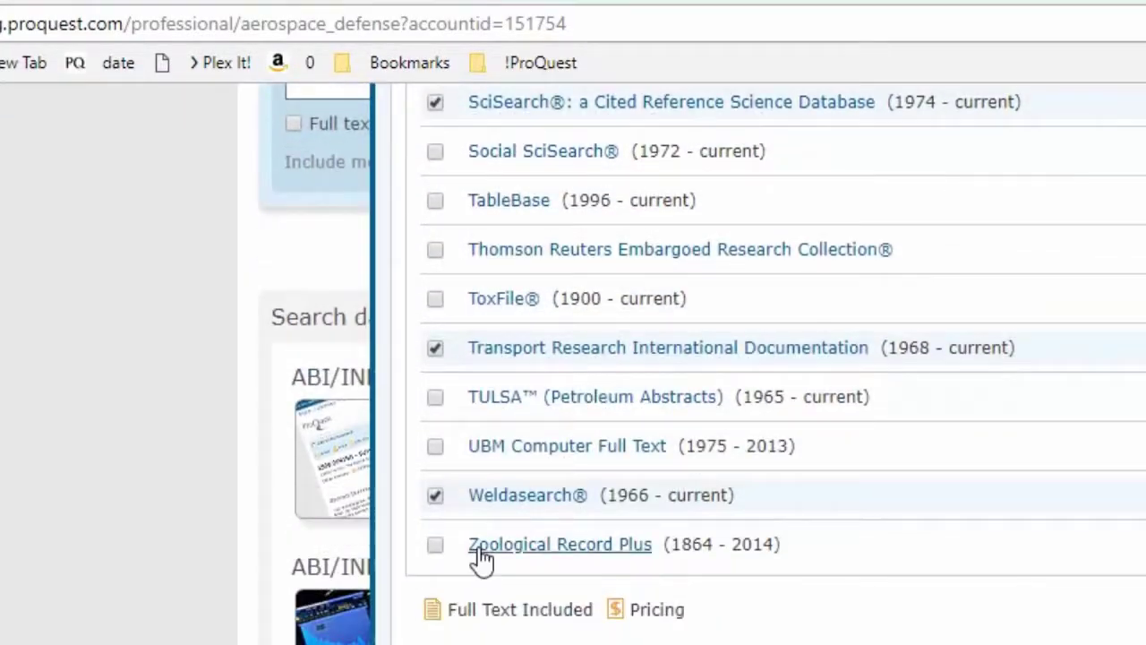
click(436, 446)
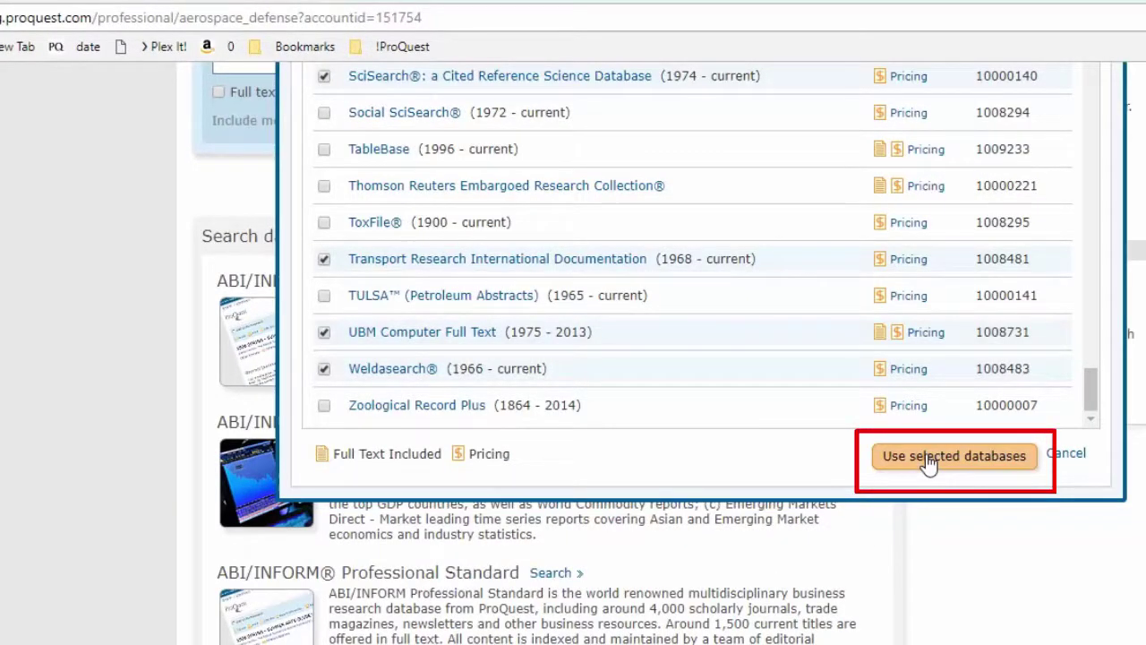
click(929, 460)
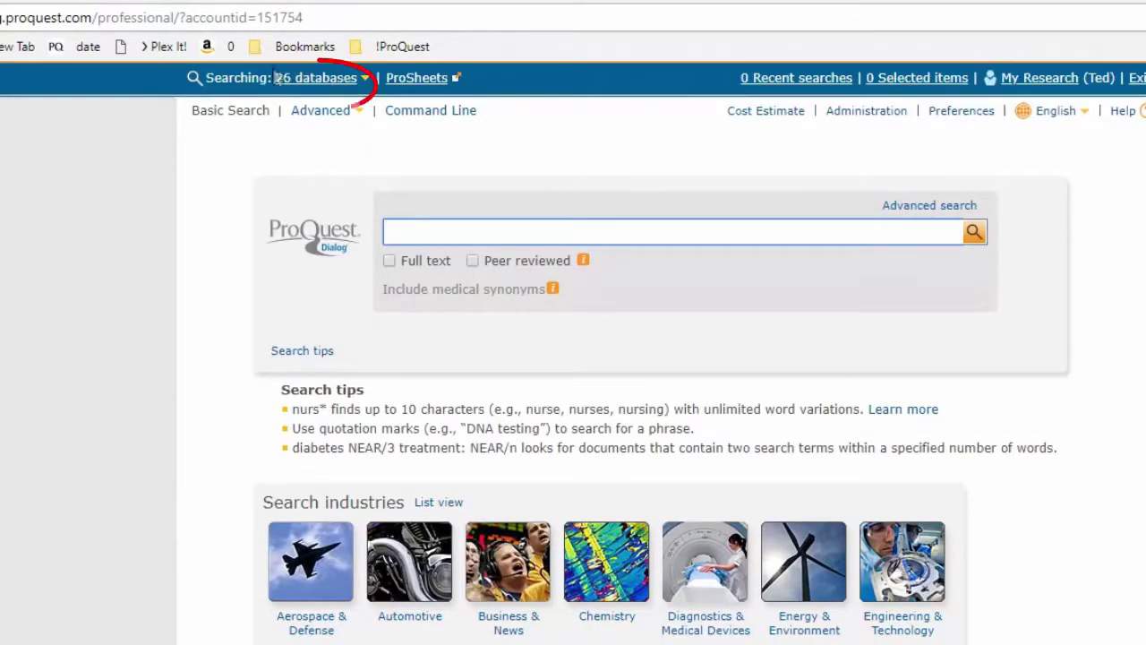
Check which general databases are selected for the search and close the list without changing it
mouse_move(360, 123)
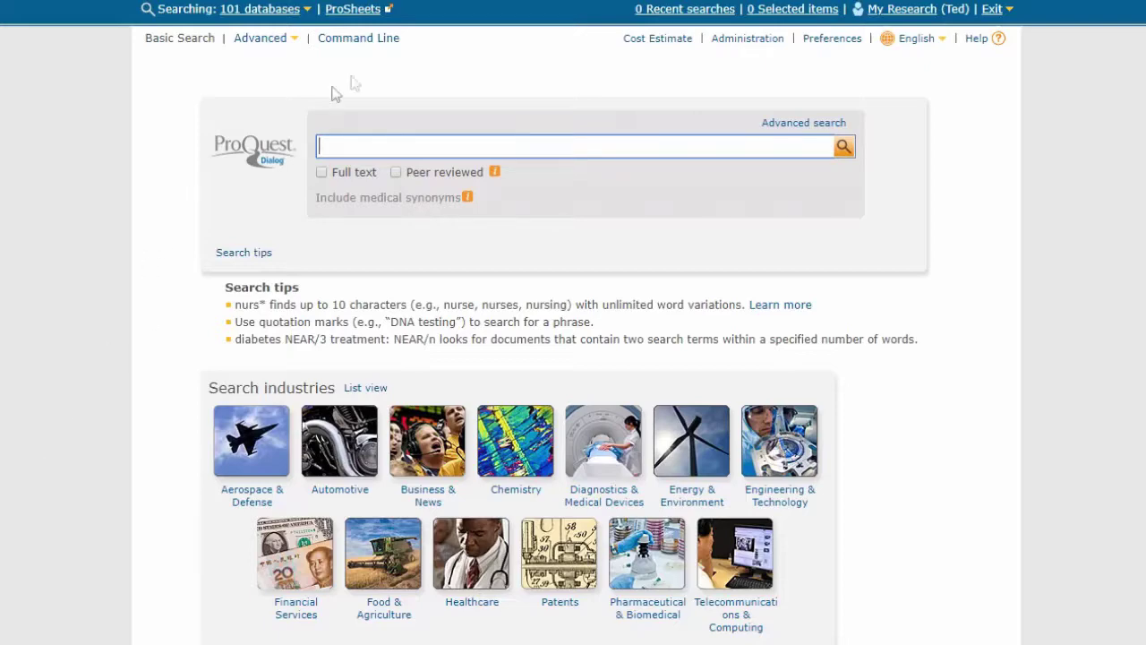
click(260, 16)
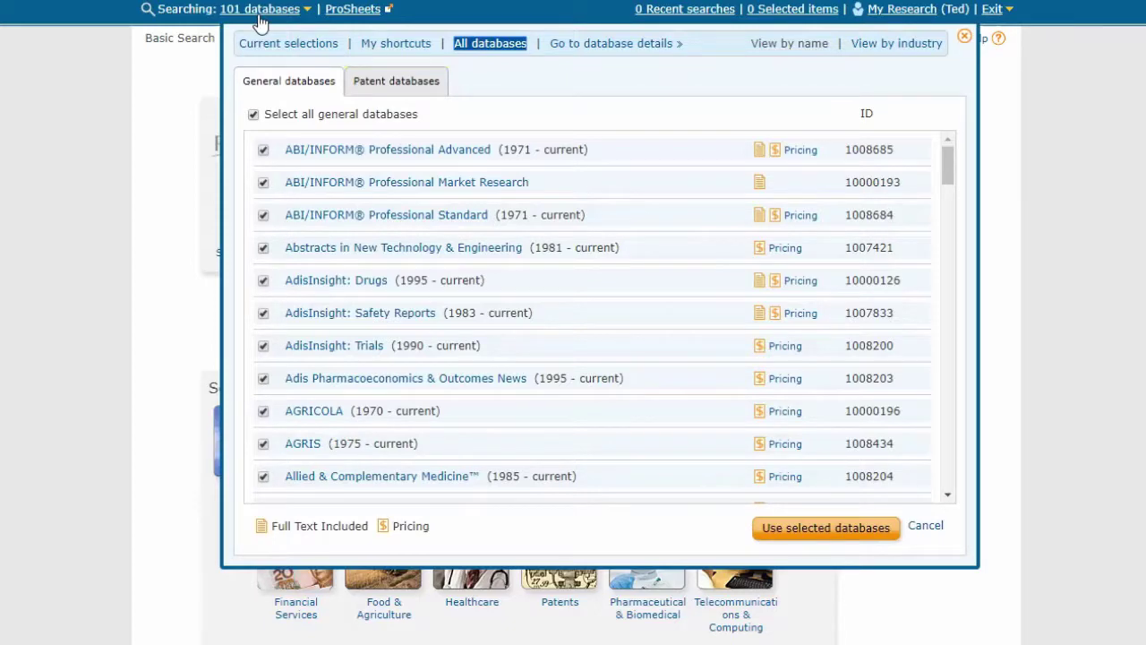
click(964, 38)
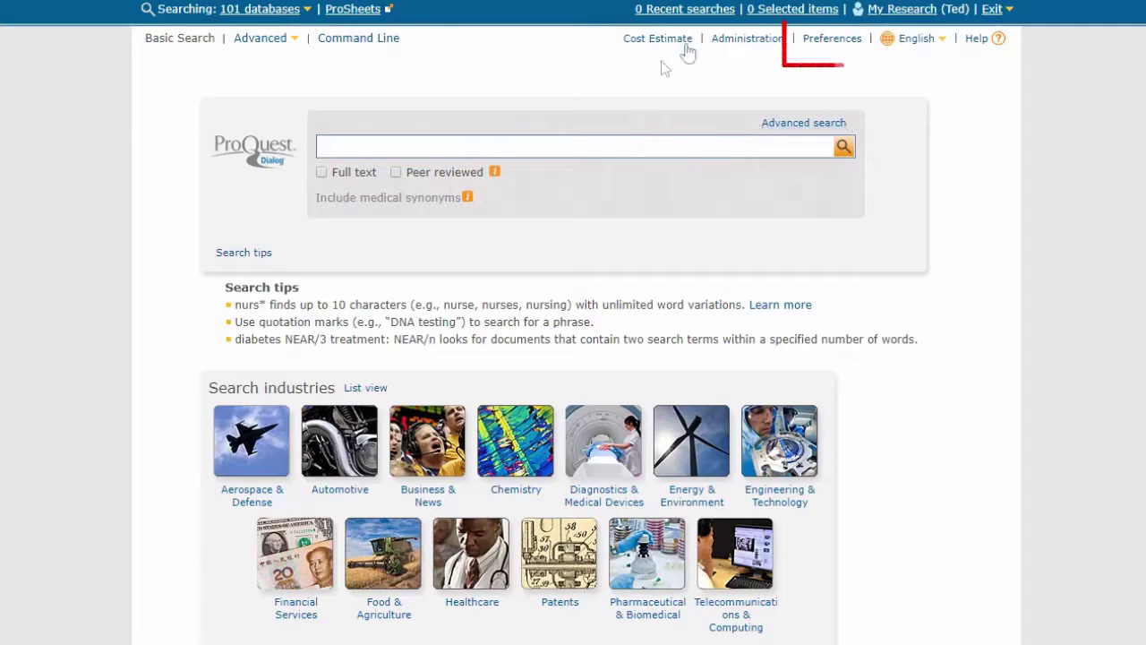
Open the account preferences and review the interface, start page, results display and search customization settings
click(818, 42)
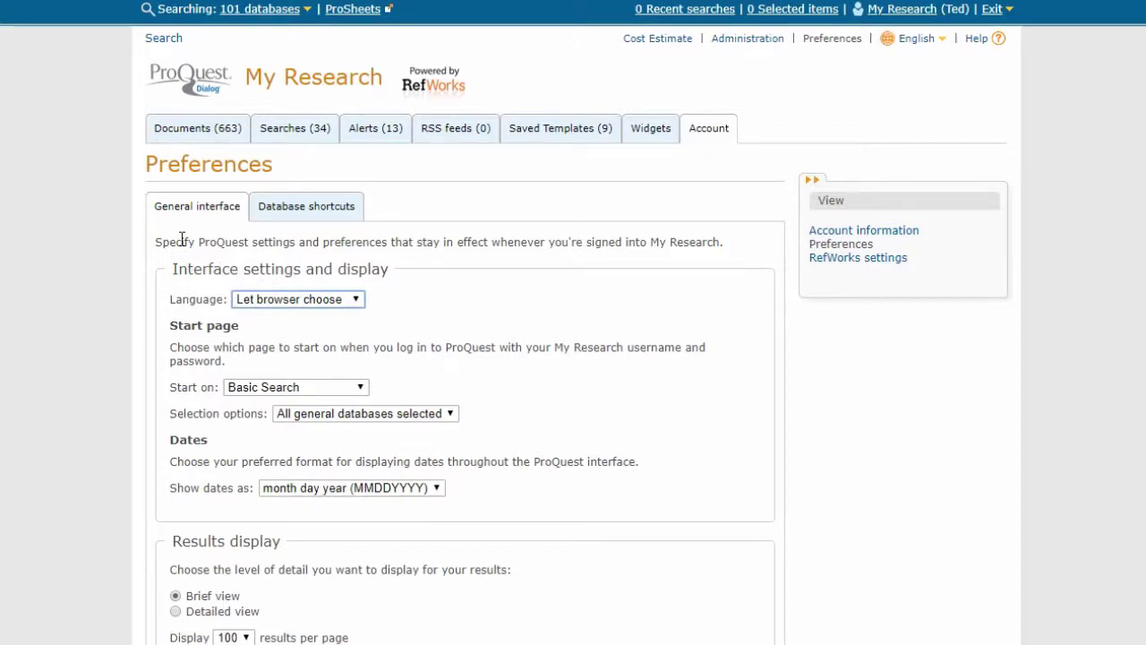
scroll(180, 250, down, 1)
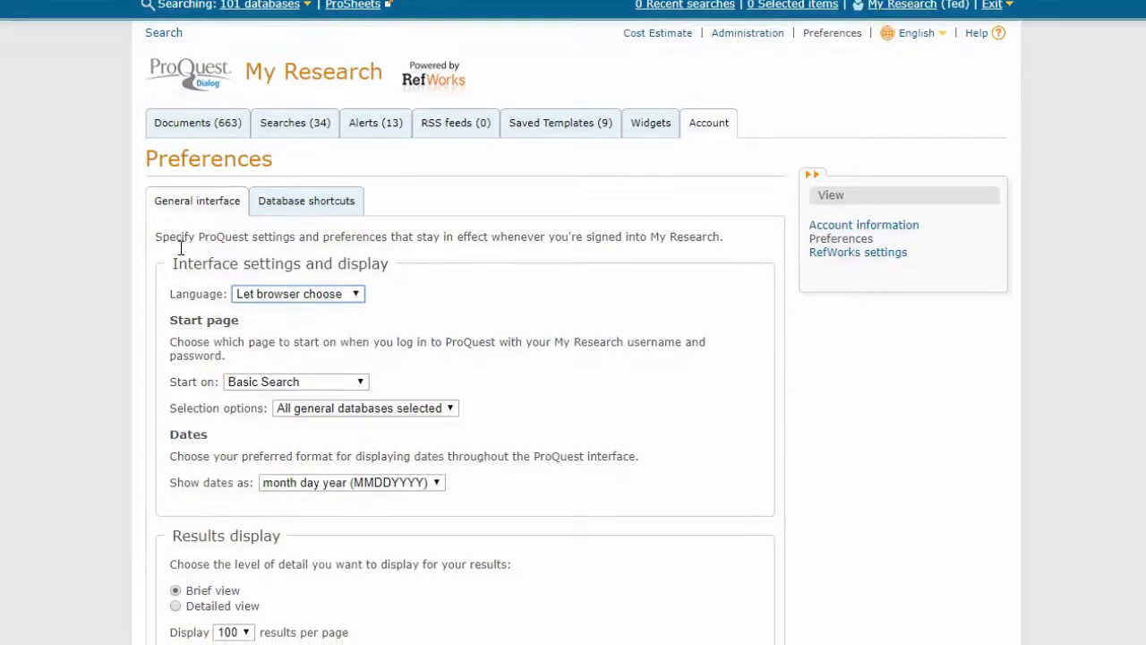
scroll(180, 257, down, 4)
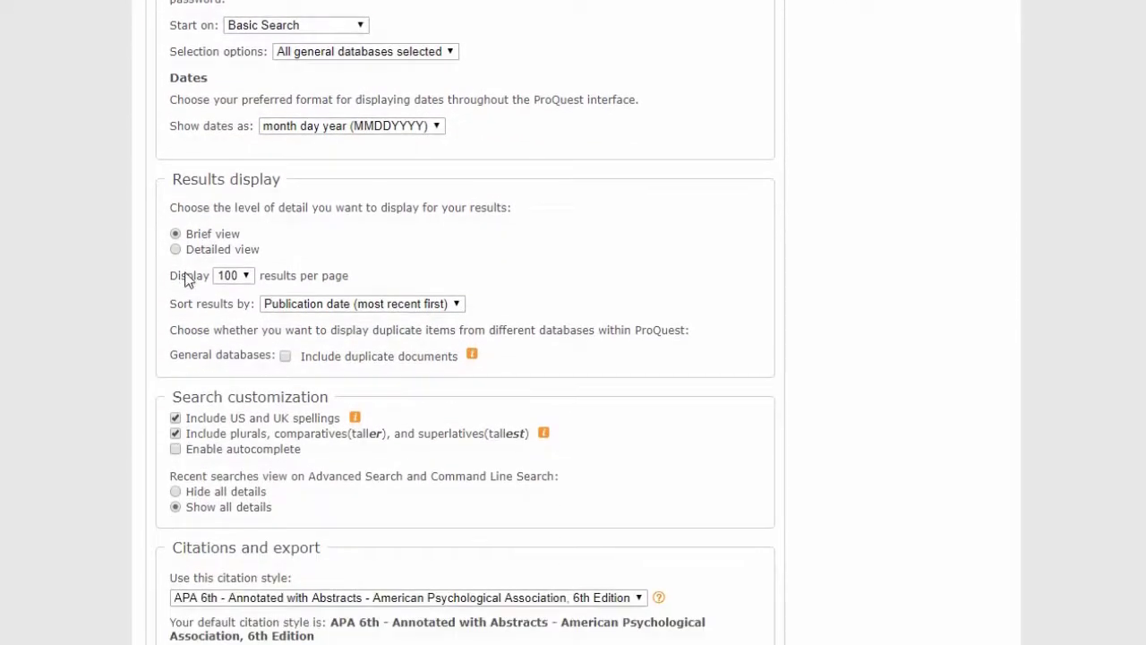
Open the database shortcuts preferences and review the existing shortcuts, their included databases and available actions
scroll(187, 278, up, 4)
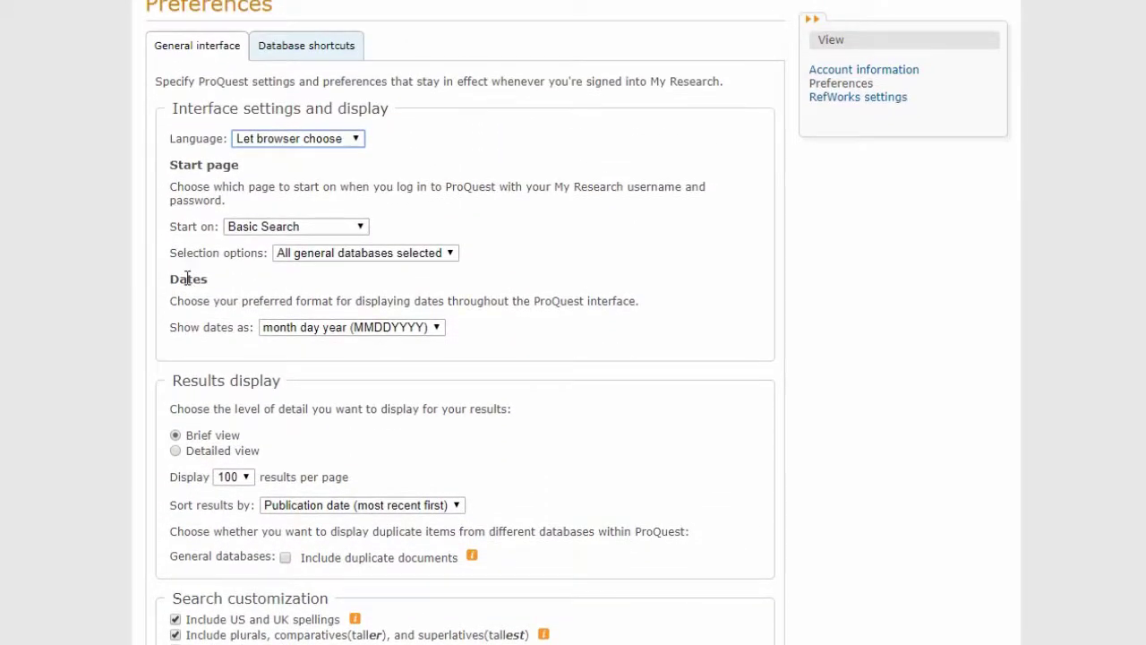
scroll(187, 278, up, 1)
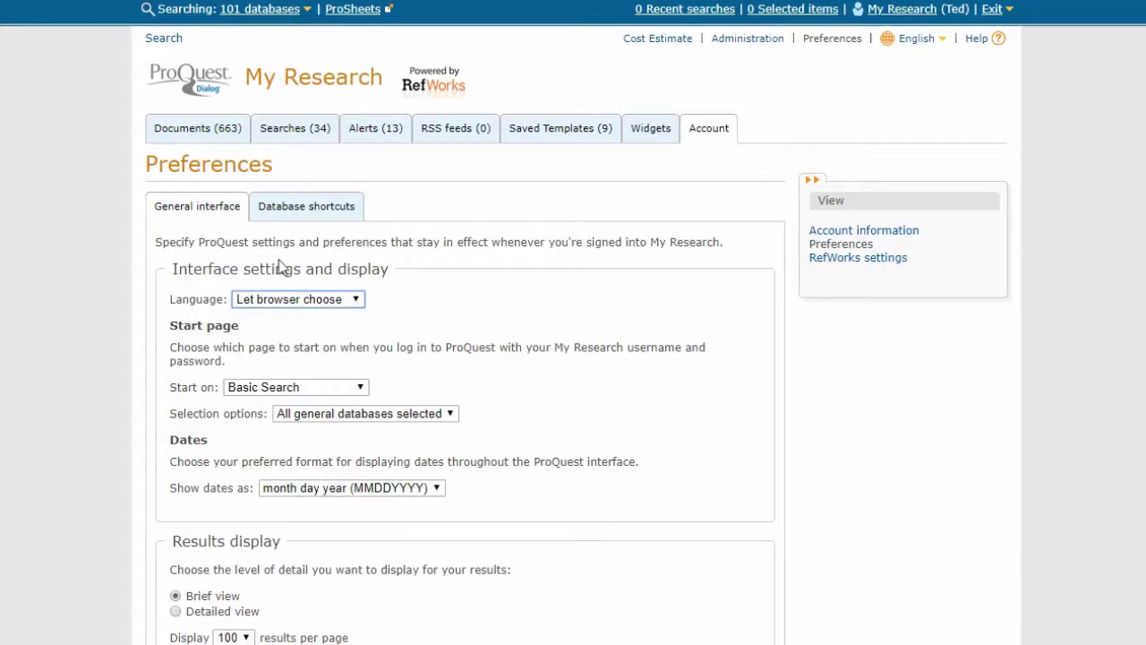
click(295, 215)
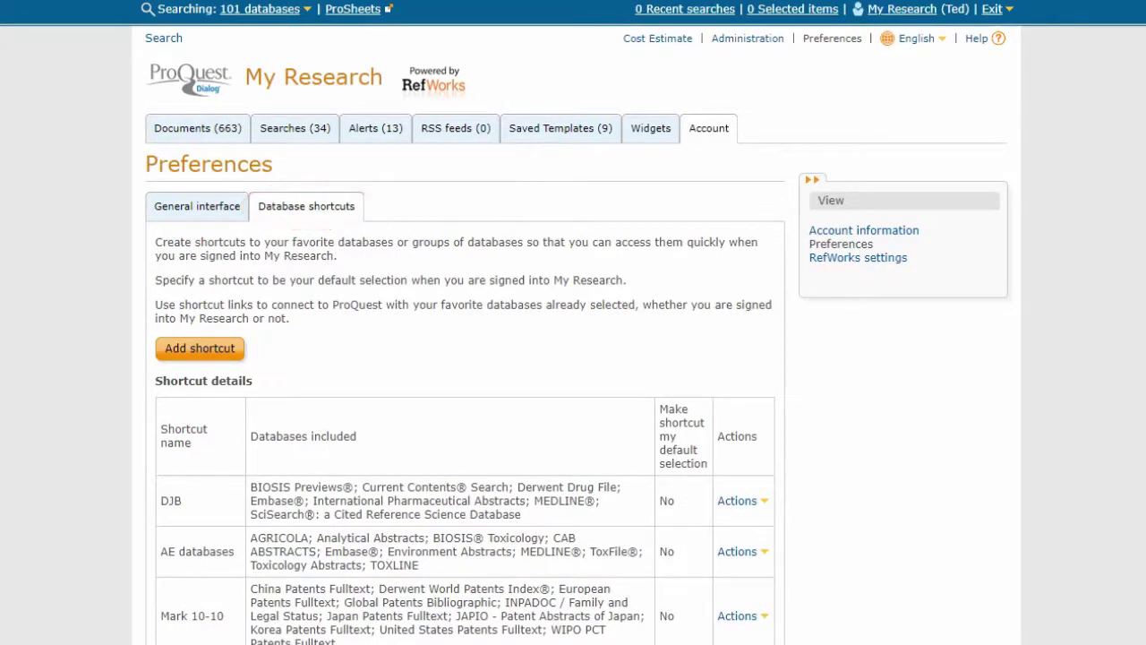
scroll(328, 616, down, 1)
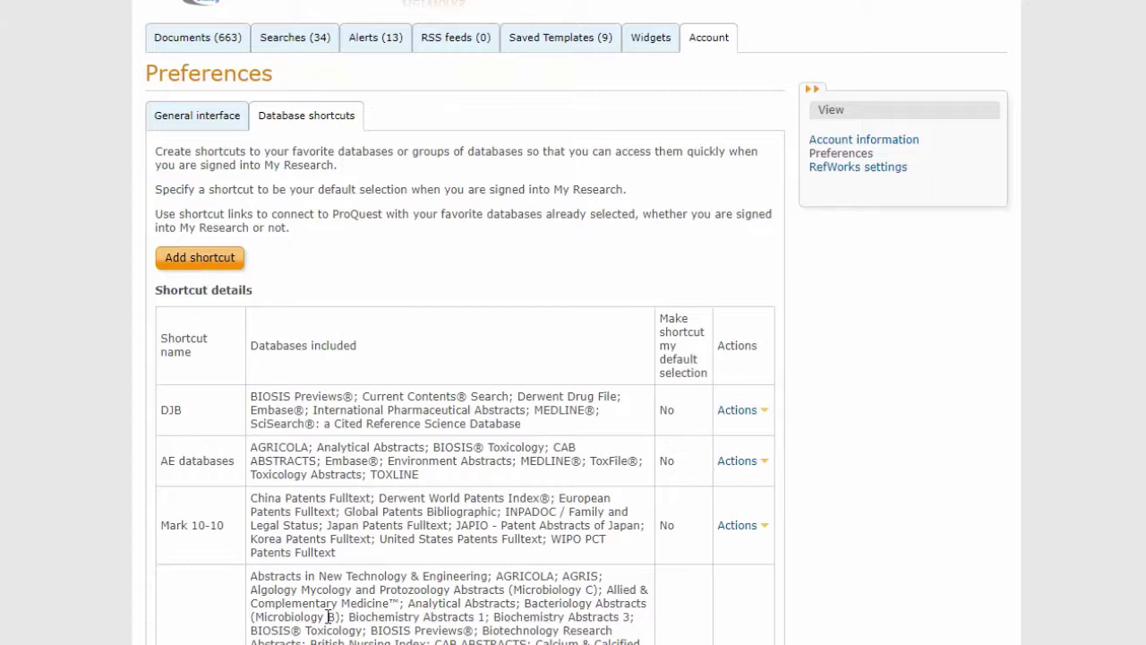
click(741, 409)
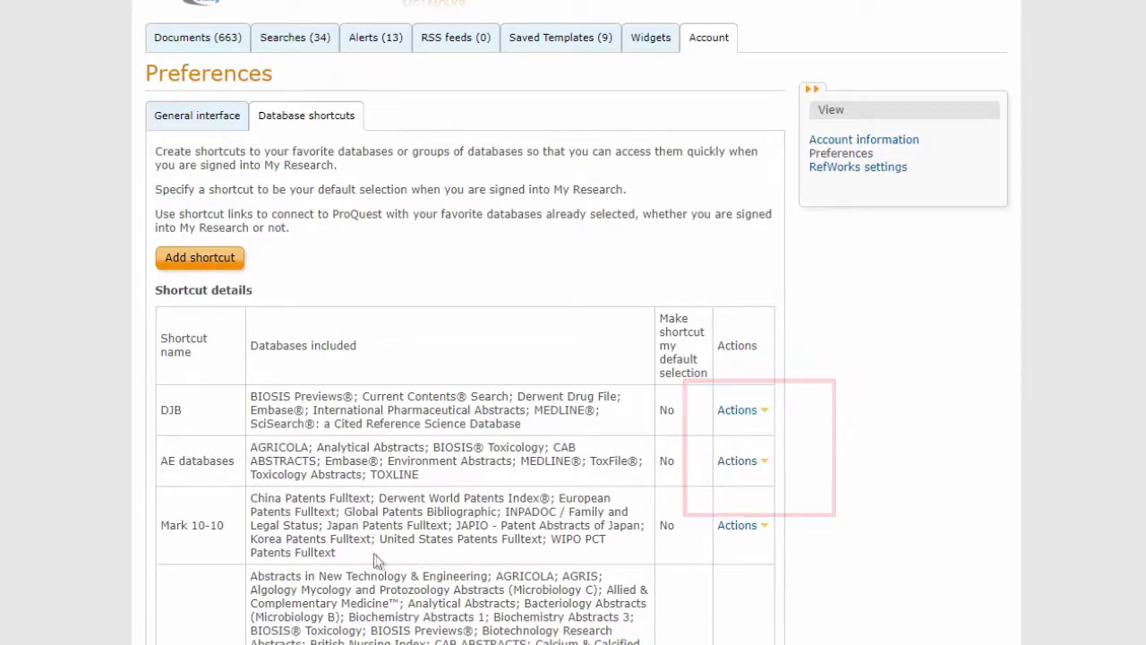
Start a new database shortcut and include the general databases BIOSIS Previews and Embase
click(199, 260)
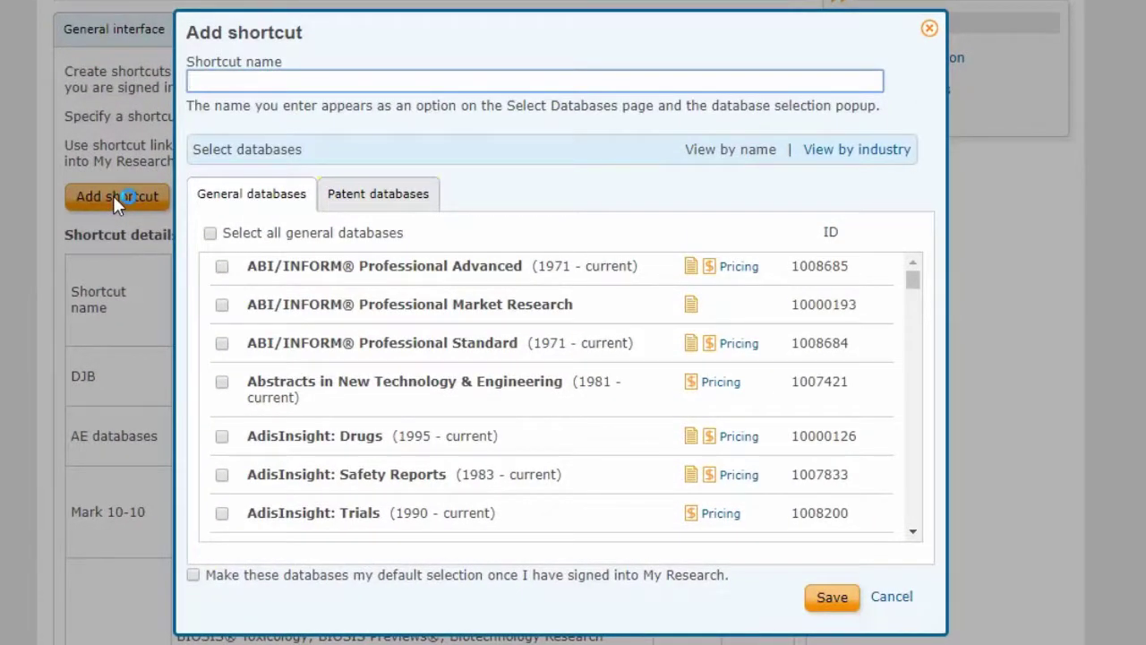
scroll(269, 390, down, 5)
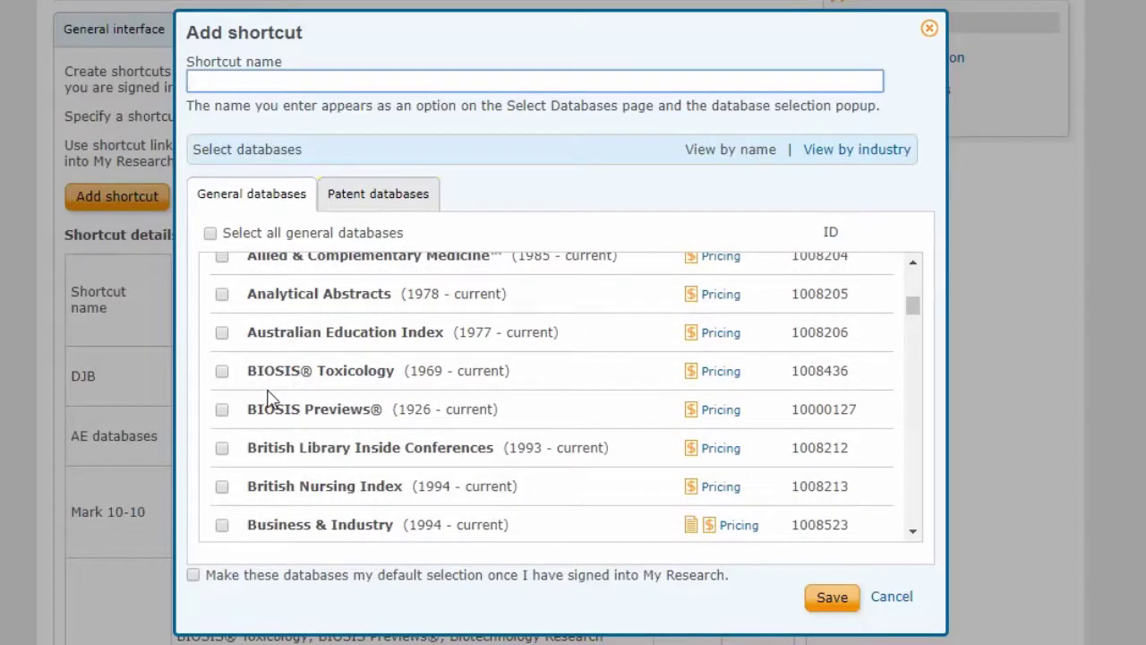
click(222, 411)
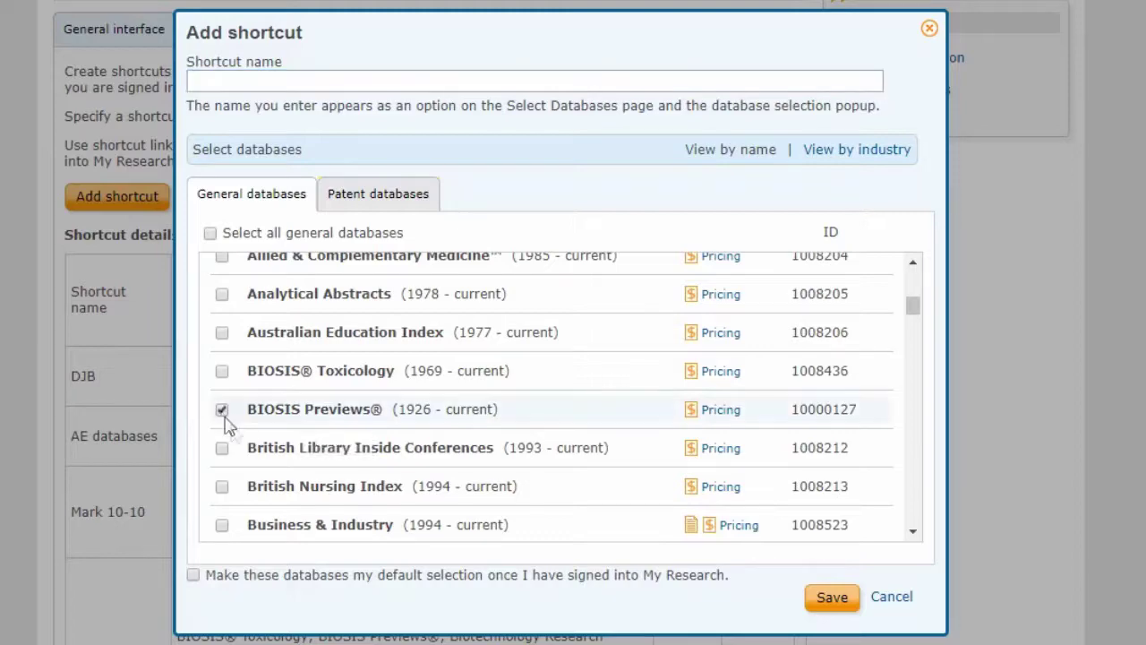
scroll(255, 443, down, 6)
scroll(255, 445, down, 3)
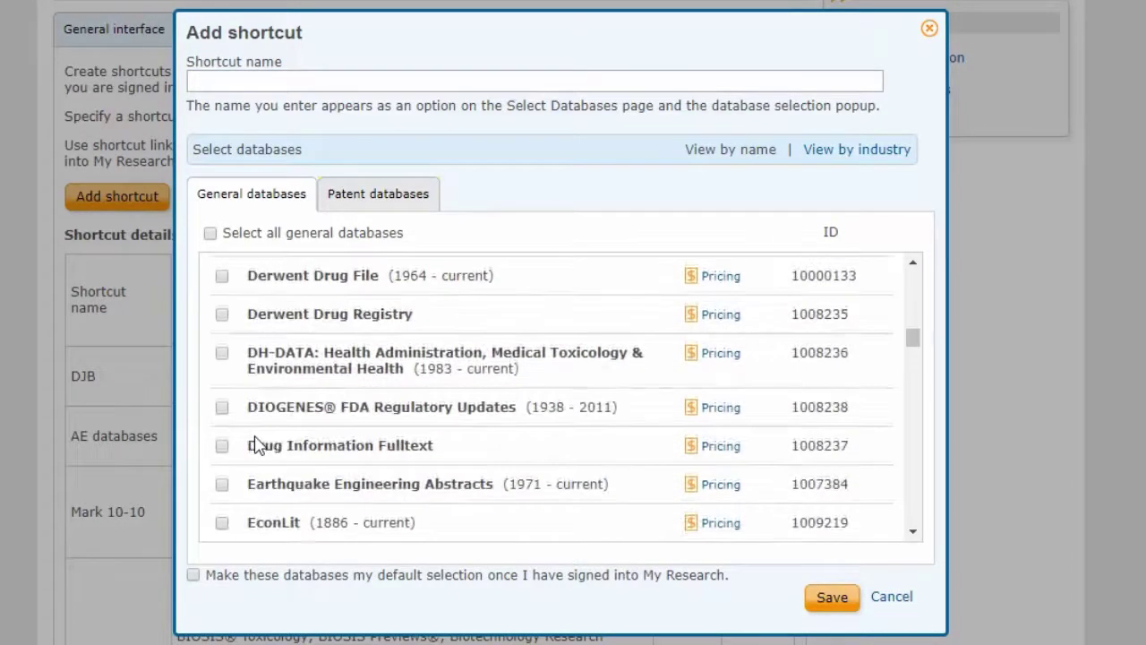
scroll(255, 445, down, 3)
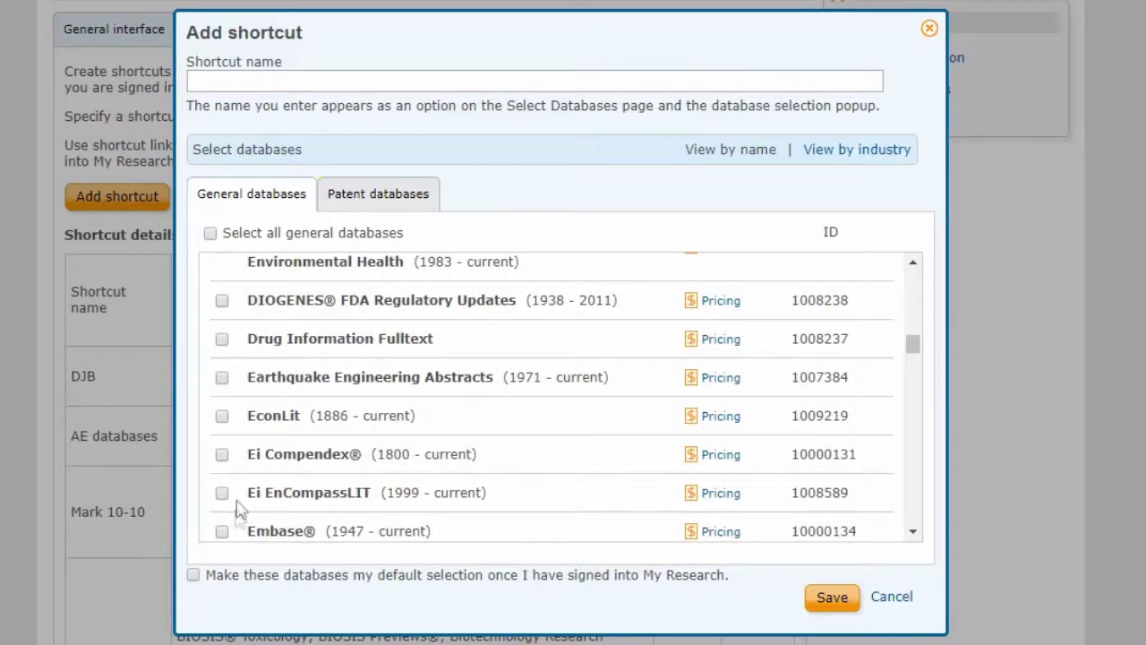
click(221, 531)
Add MEDLINE to the general databases chosen for the new shortcut
scroll(257, 518, down, 20)
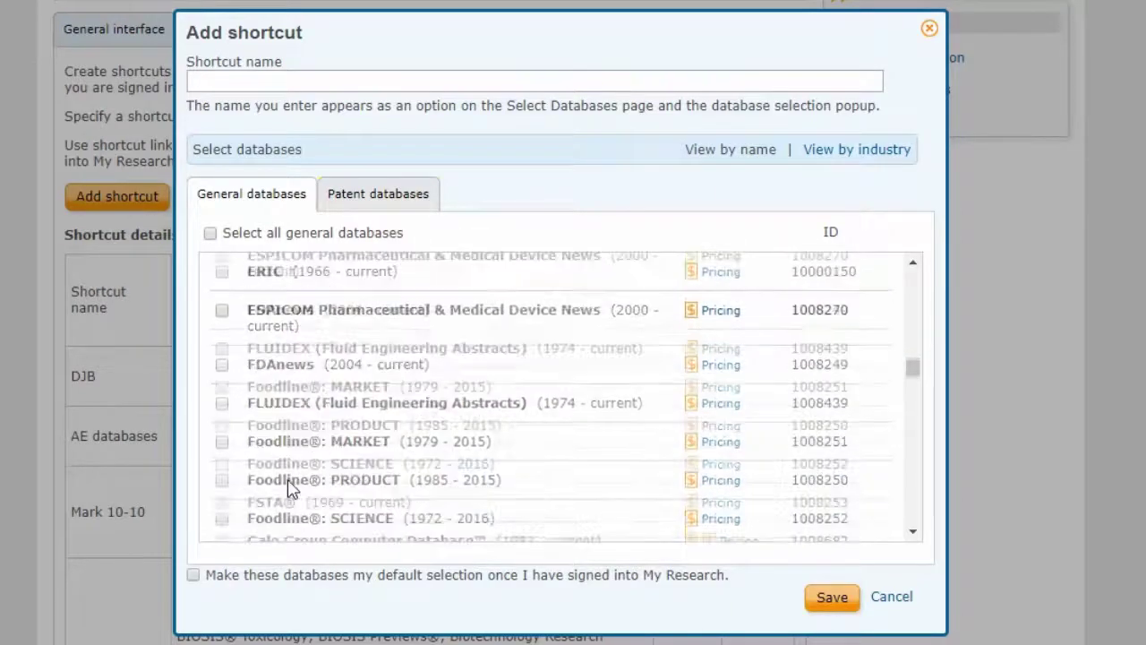
scroll(288, 488, down, 10)
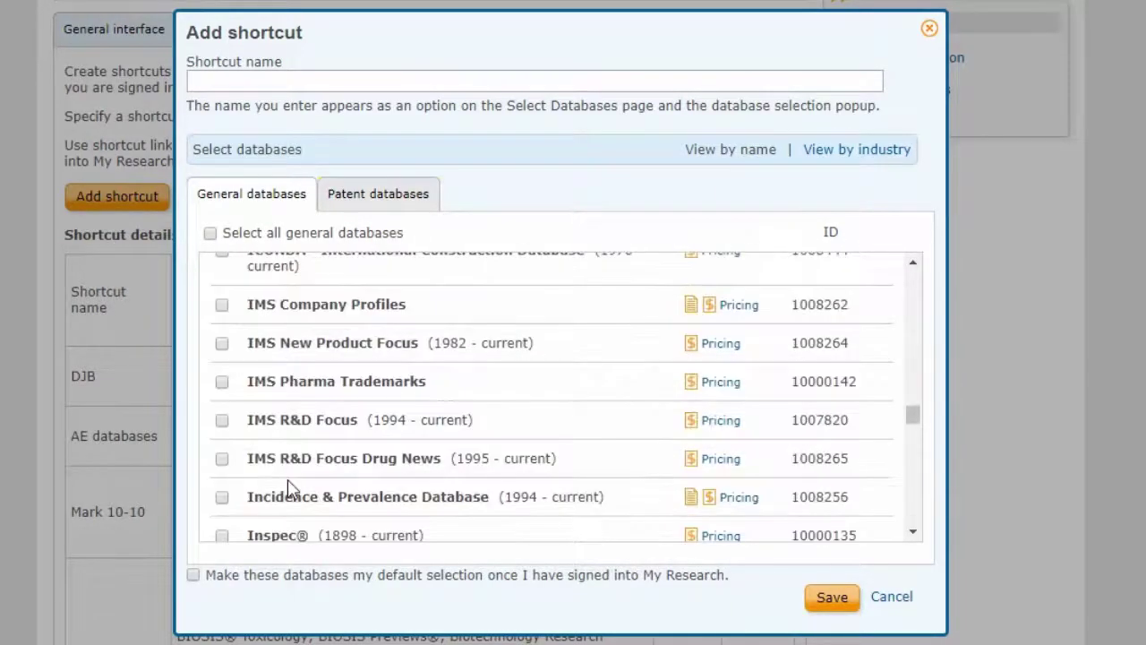
scroll(287, 492, down, 3)
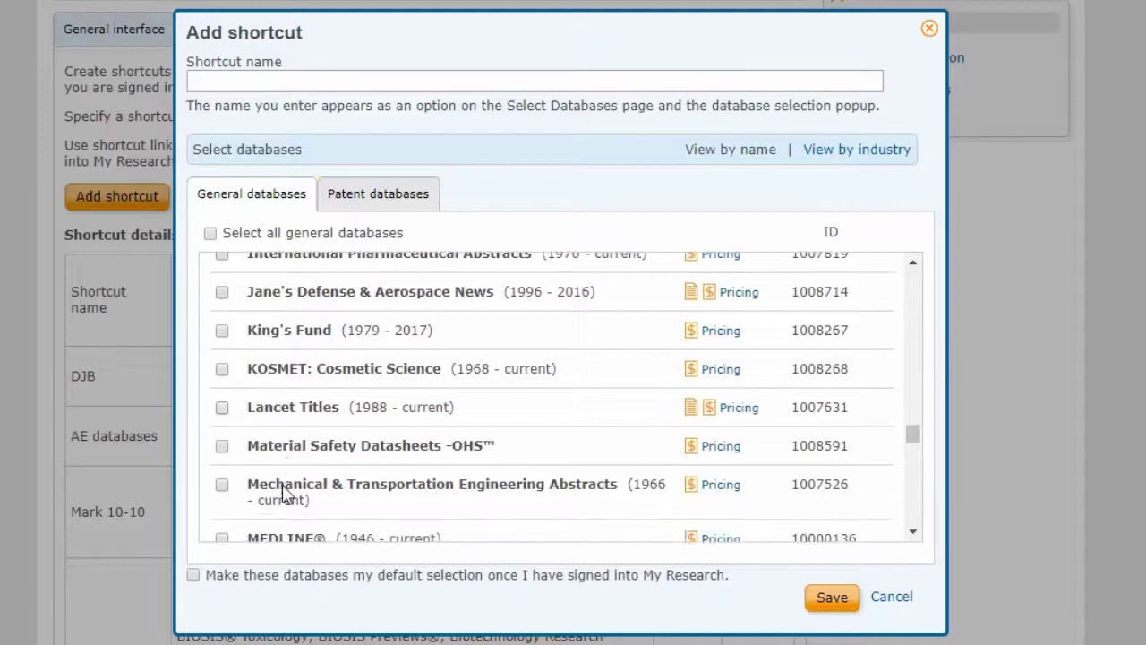
scroll(282, 495, down, 3)
click(222, 433)
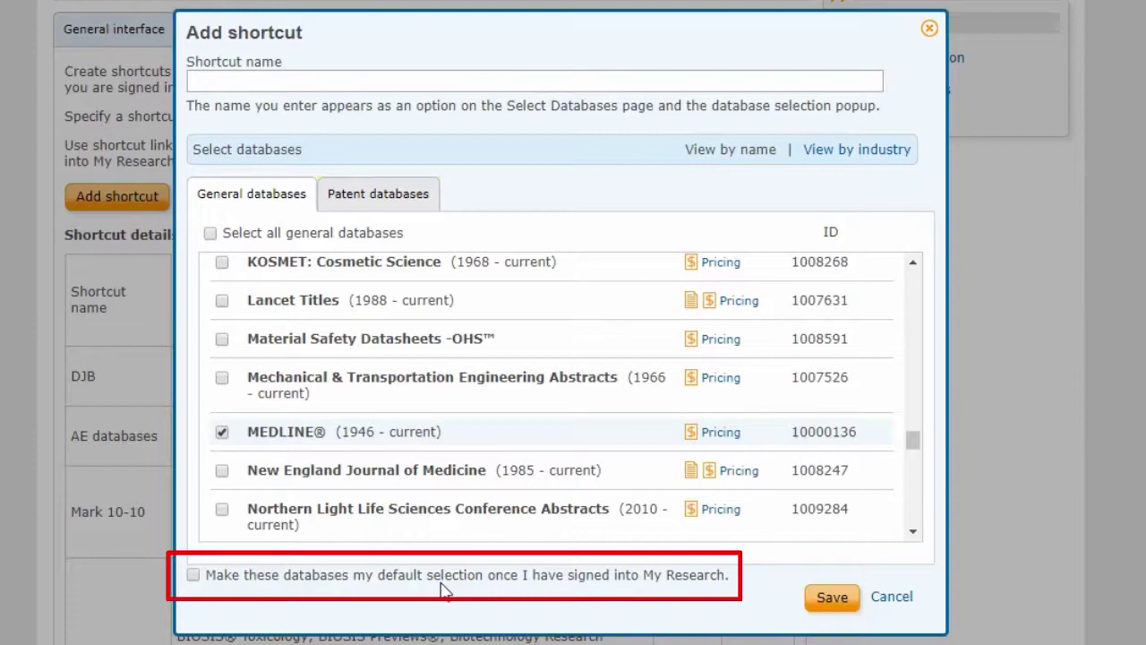
Name the new shortcut "Biomed - 3 DBs" and save it without making it the default selection
click(217, 81)
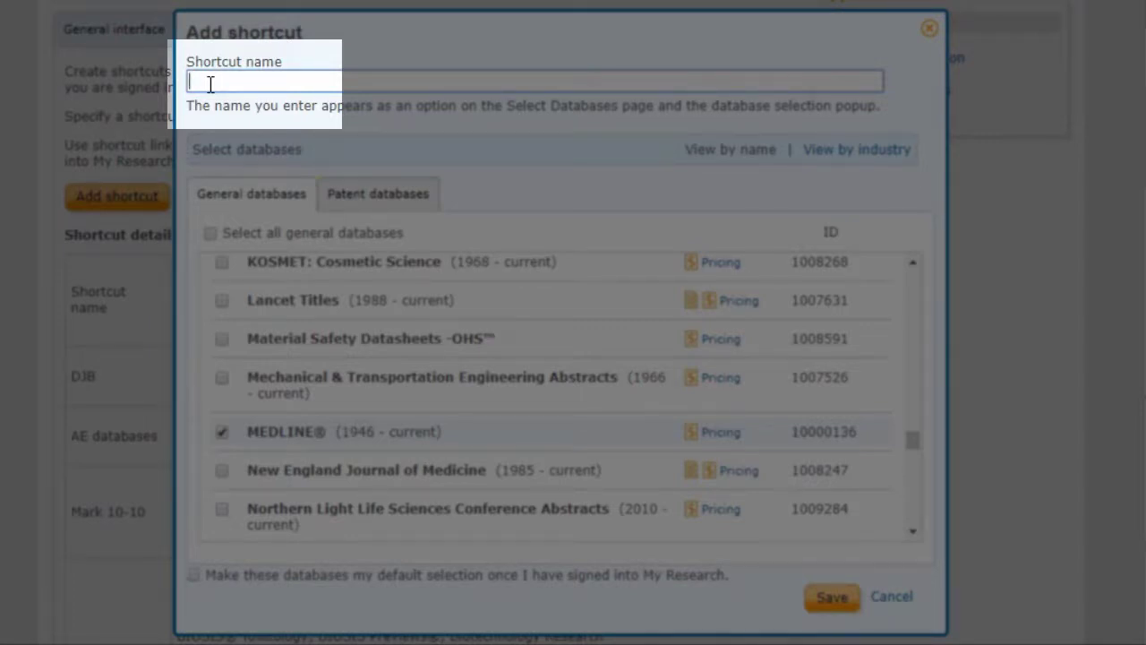
text(Biomed )
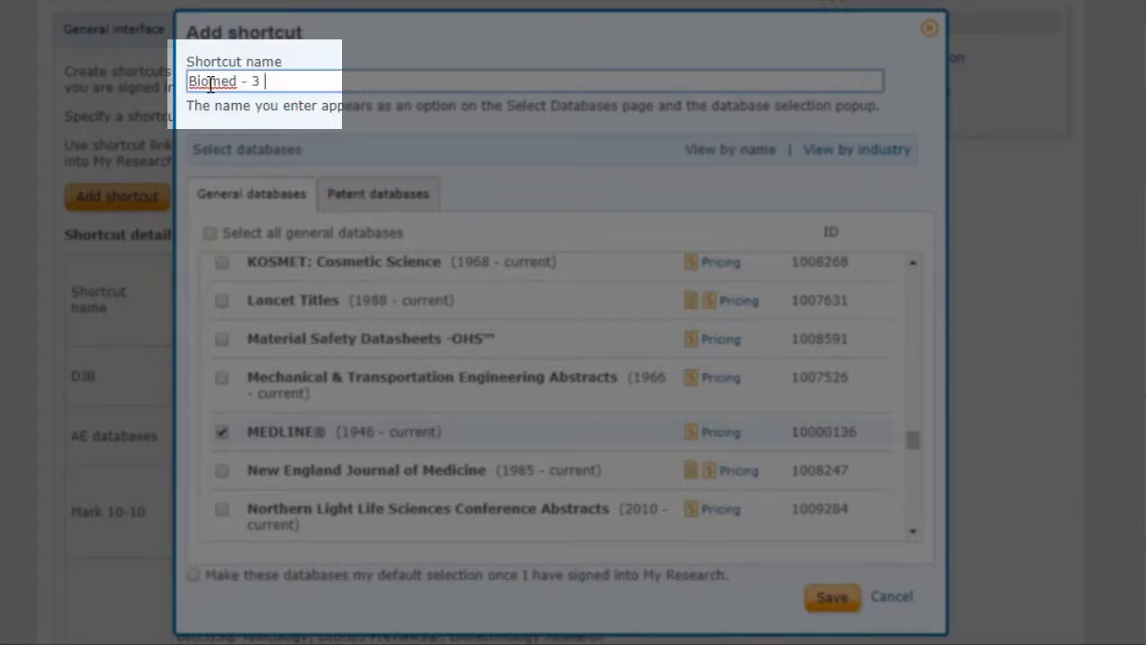
text(- 3 DBs)
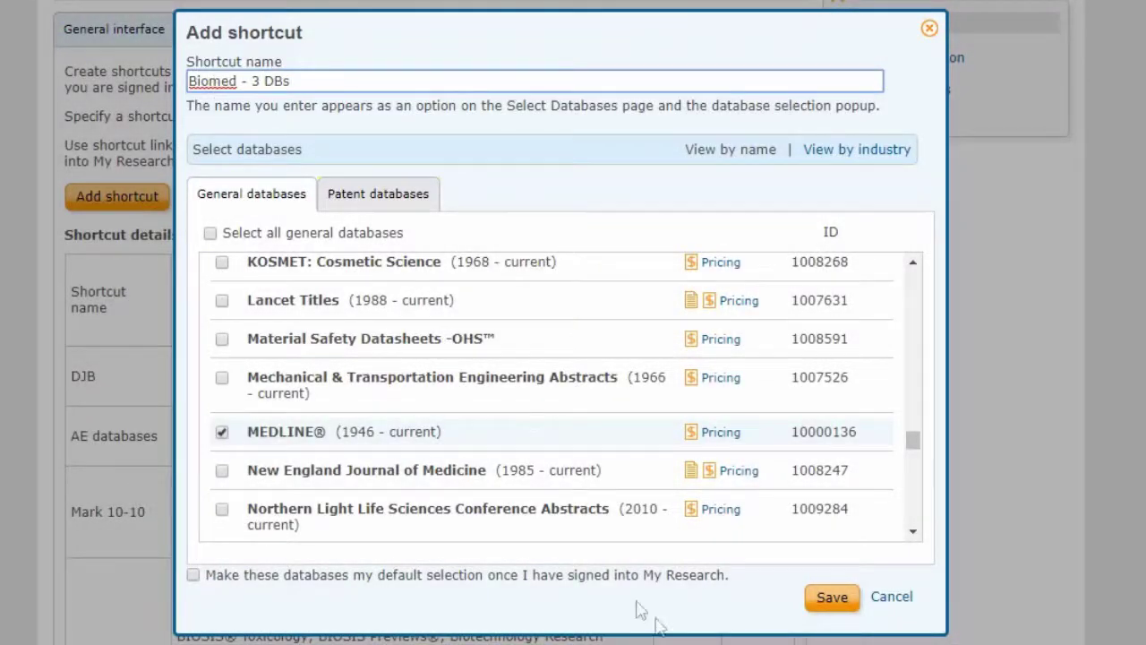
click(833, 600)
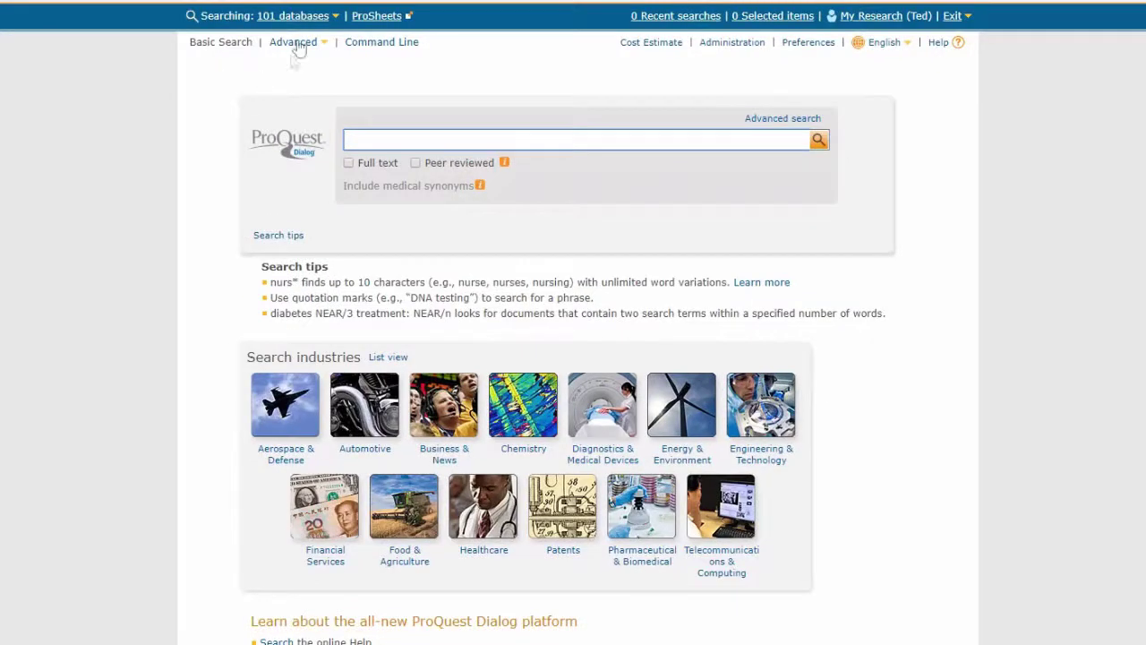
Apply the saved "Biomed - 3 DBs" shortcut as the database selection for the search
click(293, 16)
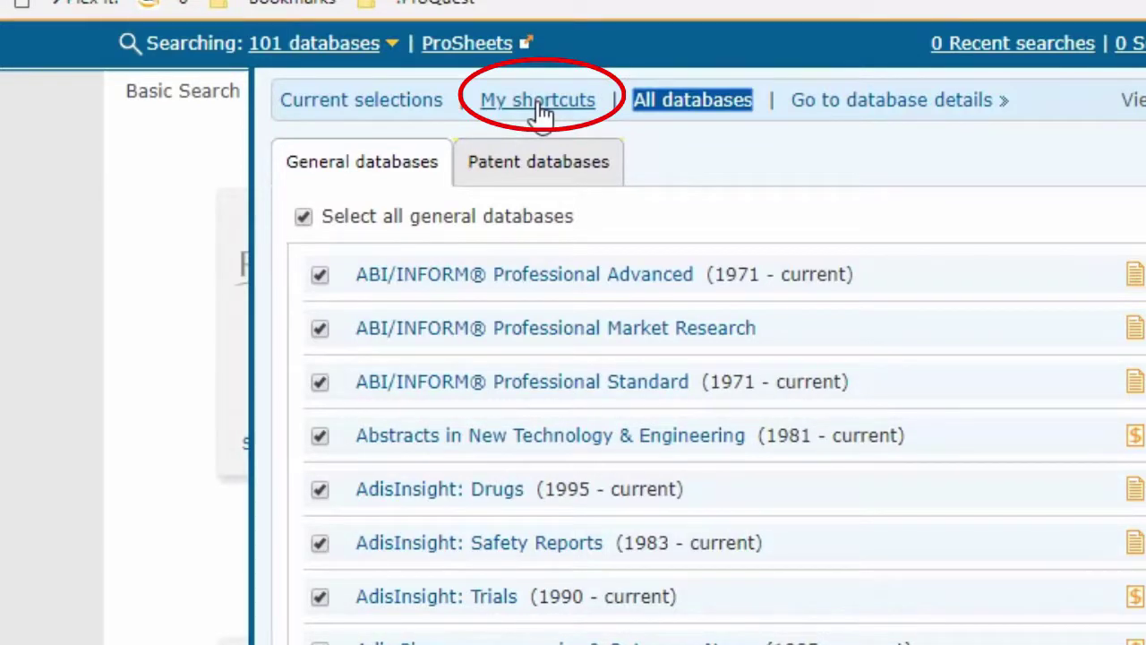
click(541, 105)
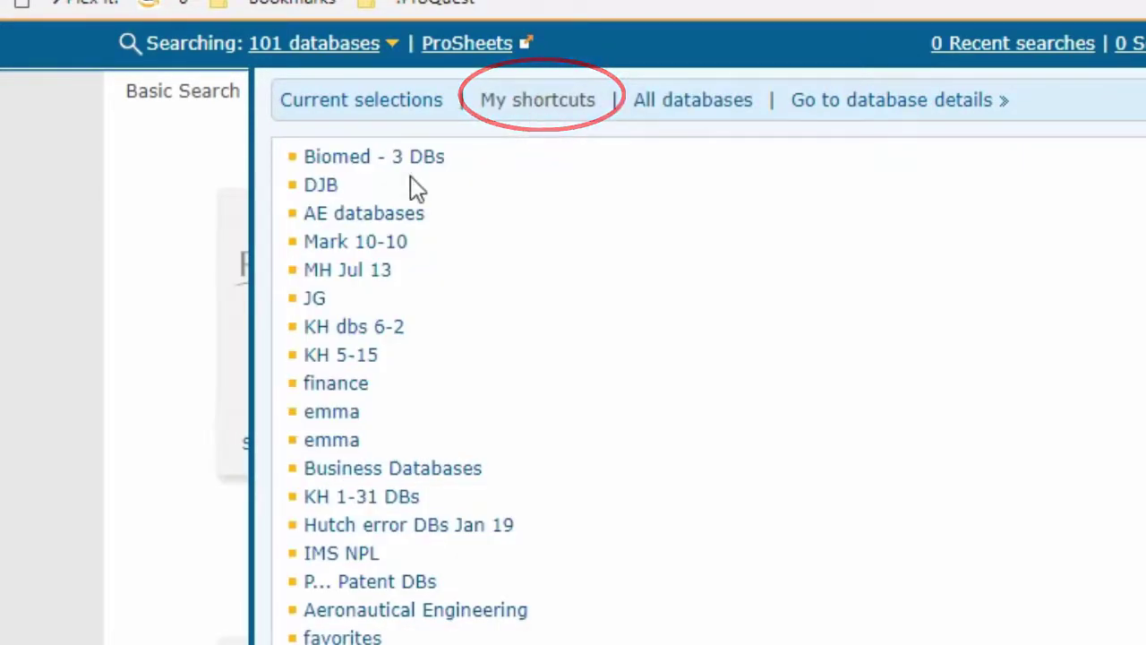
click(362, 168)
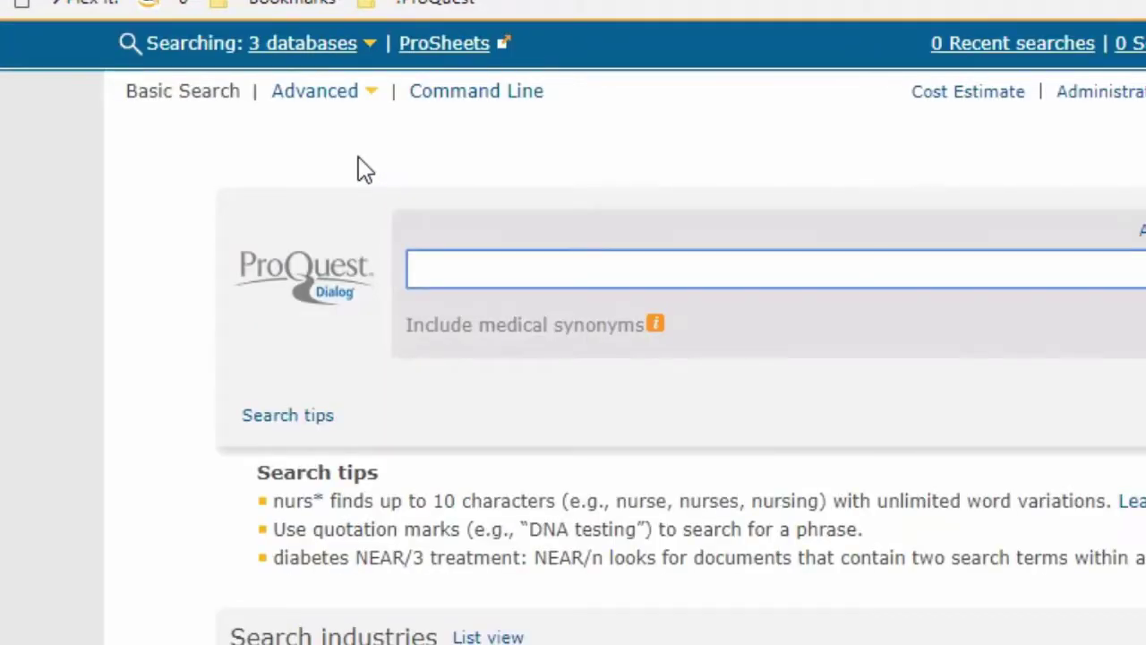
Examine the list of general databases to check which ones the shortcut selected
click(314, 52)
scroll(478, 439, down, 5)
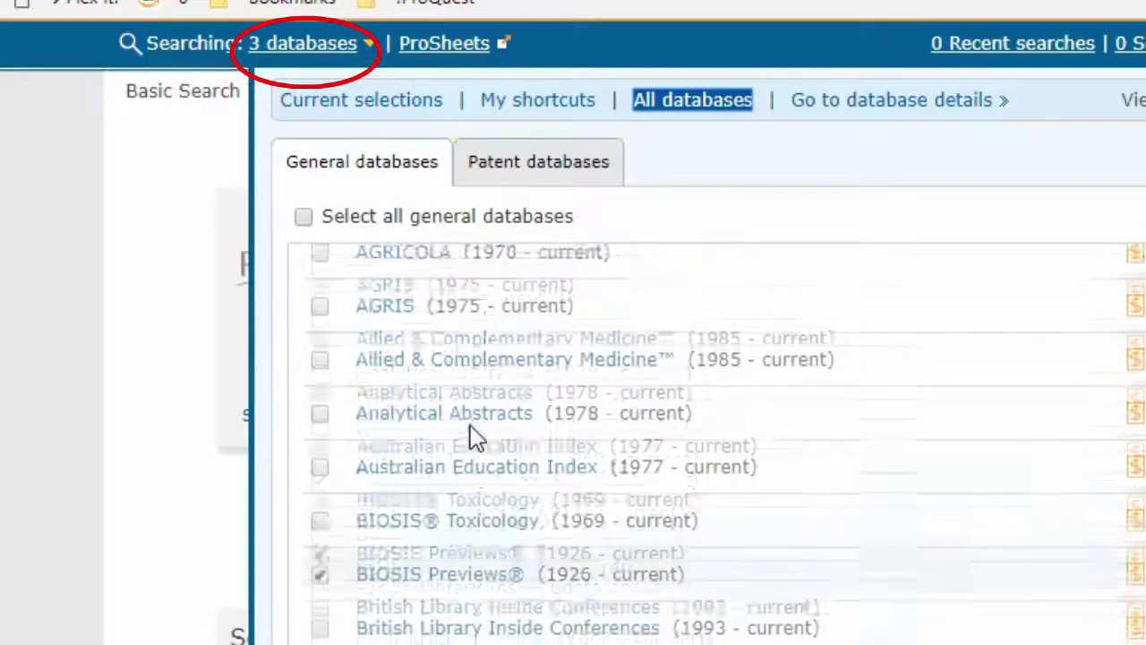